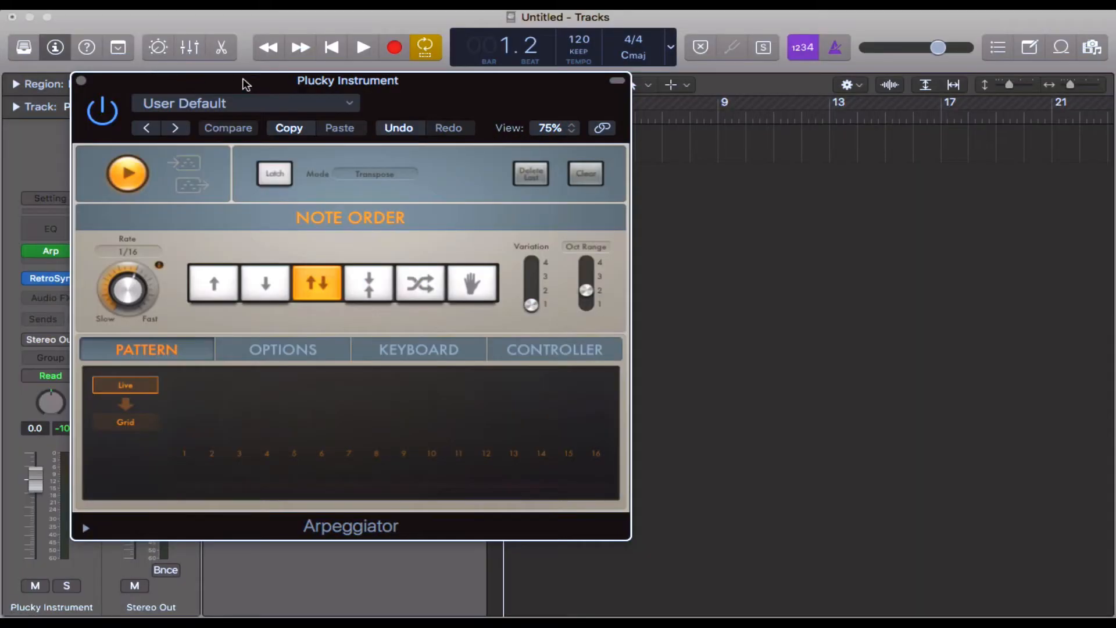
- During playback, capture the Arpeggiator's live output as a MIDI region at bar 7 on the Plucky Instrument track, and stop playback
{"action": "left_click_drag", "start_coordinate": [243, 83], "coordinate": [291, 308]}
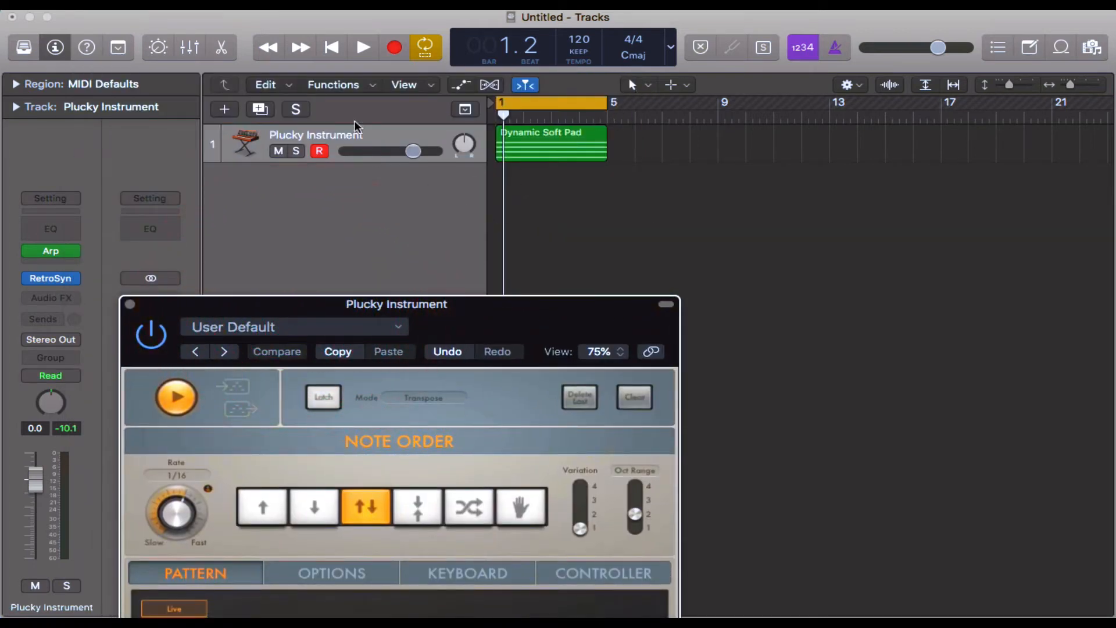
{"action": "left_click_drag", "start_coordinate": [560, 326], "coordinate": [563, 265]}
{"action": "key", "text": "space"}
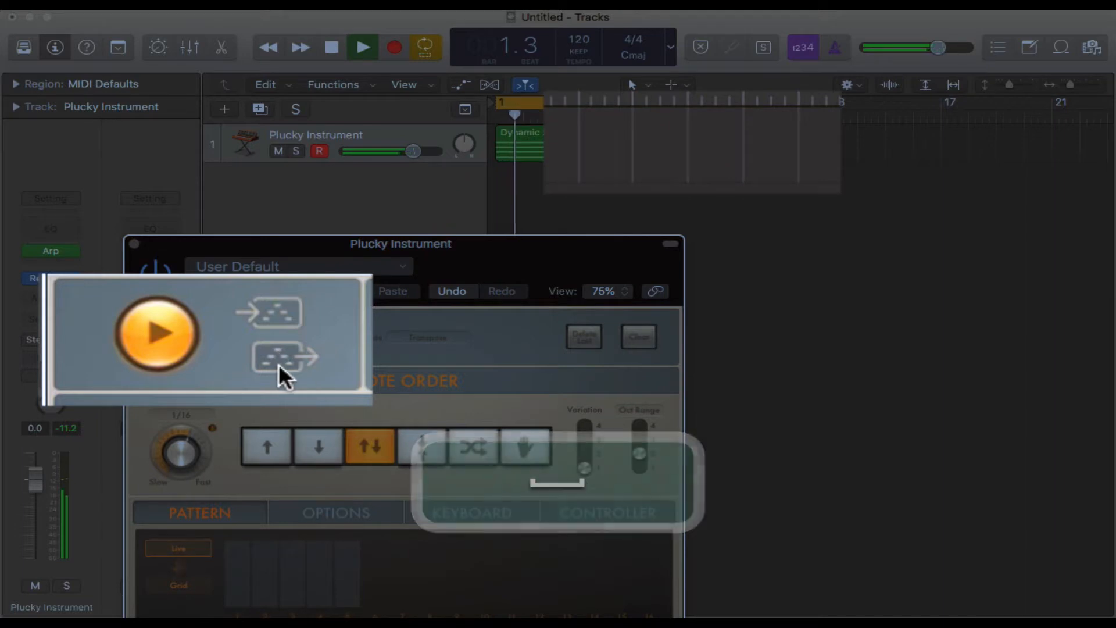
{"action": "left_click_drag", "start_coordinate": [278, 364], "coordinate": [668, 173]}
{"action": "key", "text": "space"}
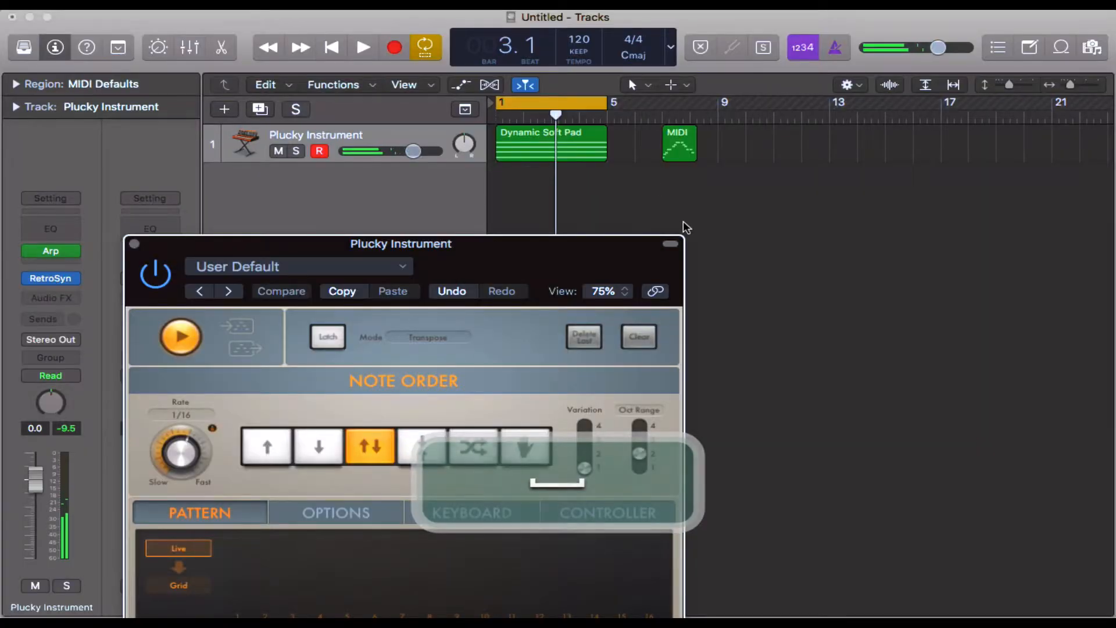
- Repeat the captured MIDI region three times in a row on the Plucky Instrument track
{"action": "left_click", "coordinate": [685, 139]}
{"action": "key", "text": "super+r"}
{"action": "key", "text": "super+r"}
{"action": "key", "text": "super+r"}
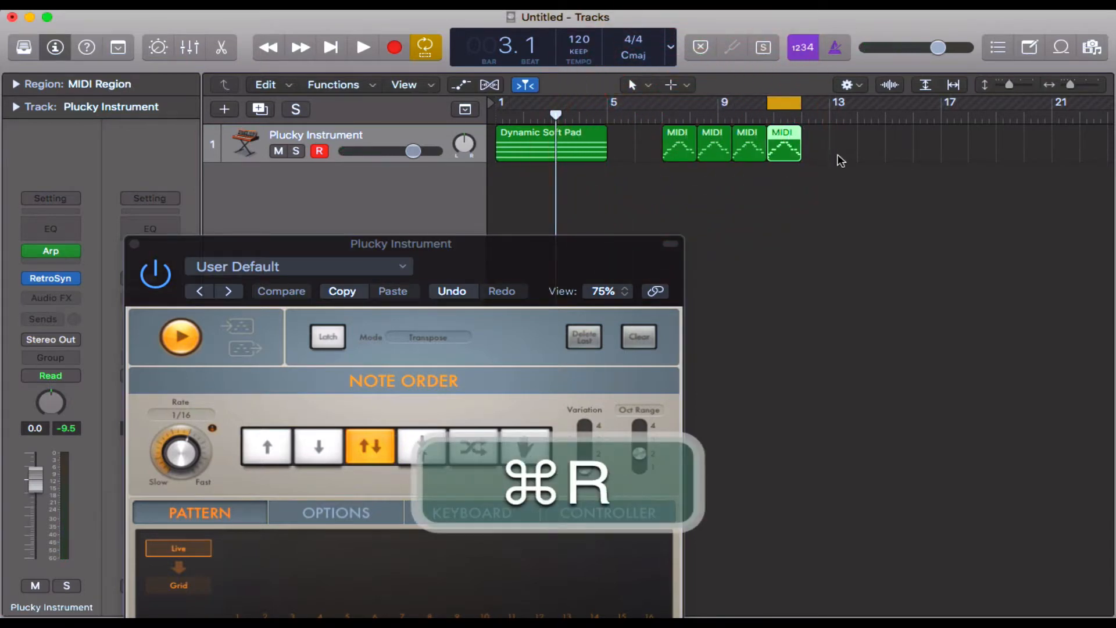
- Close the Arpeggiator window and examine the arpeggiated notes of the first captured MIDI region in the Piano Roll
{"action": "left_click", "coordinate": [680, 151]}
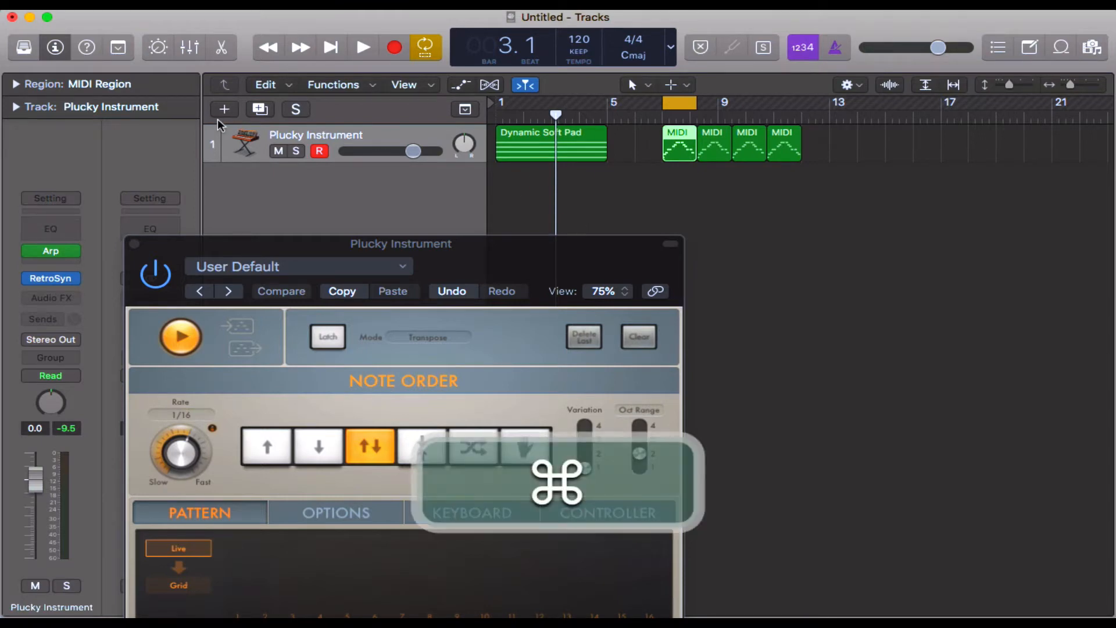
{"action": "left_click", "coordinate": [135, 243], "text": "super"}
{"action": "key", "text": "e"}
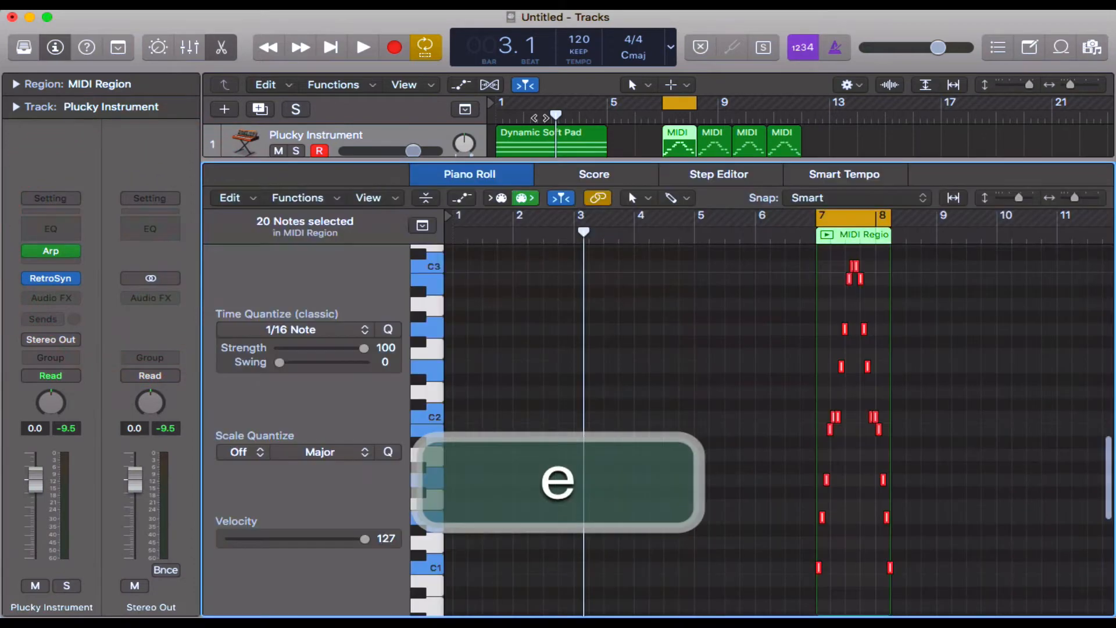
{"action": "key", "text": "z"}
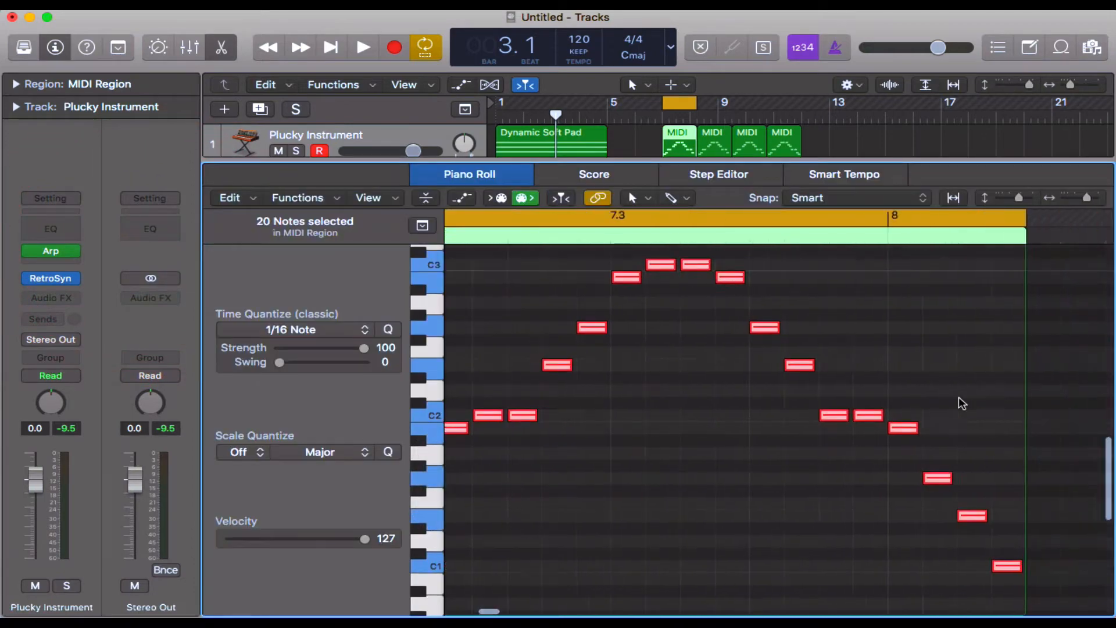
{"action": "scroll", "coordinate": [963, 407], "scroll_direction": "down", "scroll_amount": 8}
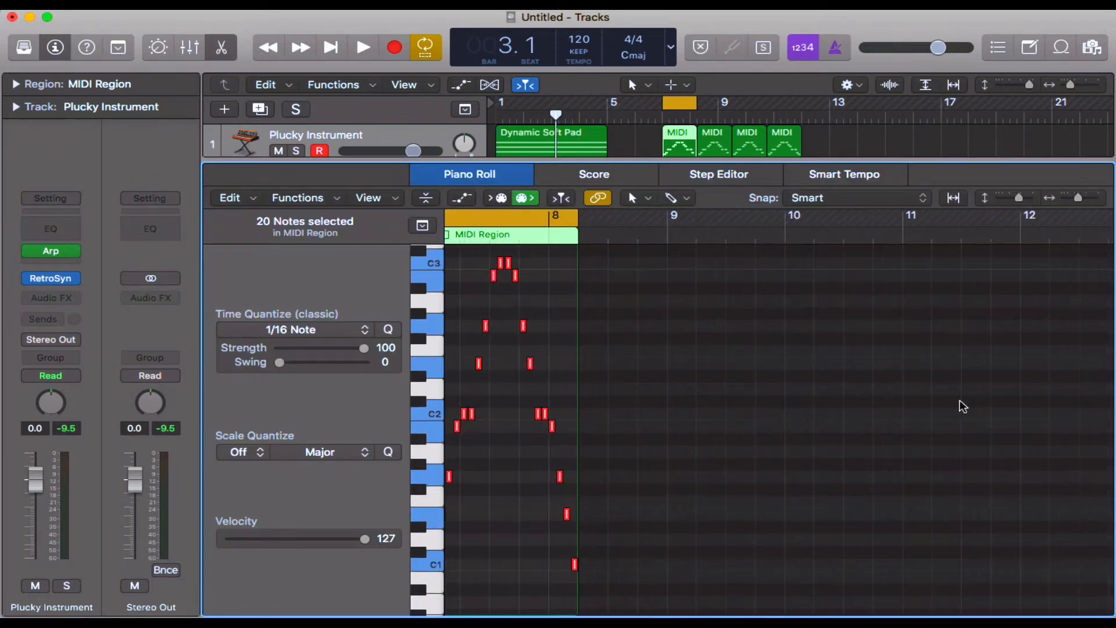
{"action": "scroll", "coordinate": [963, 406], "scroll_direction": "left", "scroll_amount": 5}
{"action": "scroll", "coordinate": [963, 406], "scroll_direction": "down", "scroll_amount": 1}
{"action": "scroll", "coordinate": [963, 406], "scroll_direction": "right", "scroll_amount": 1}
{"action": "key", "text": "z"}
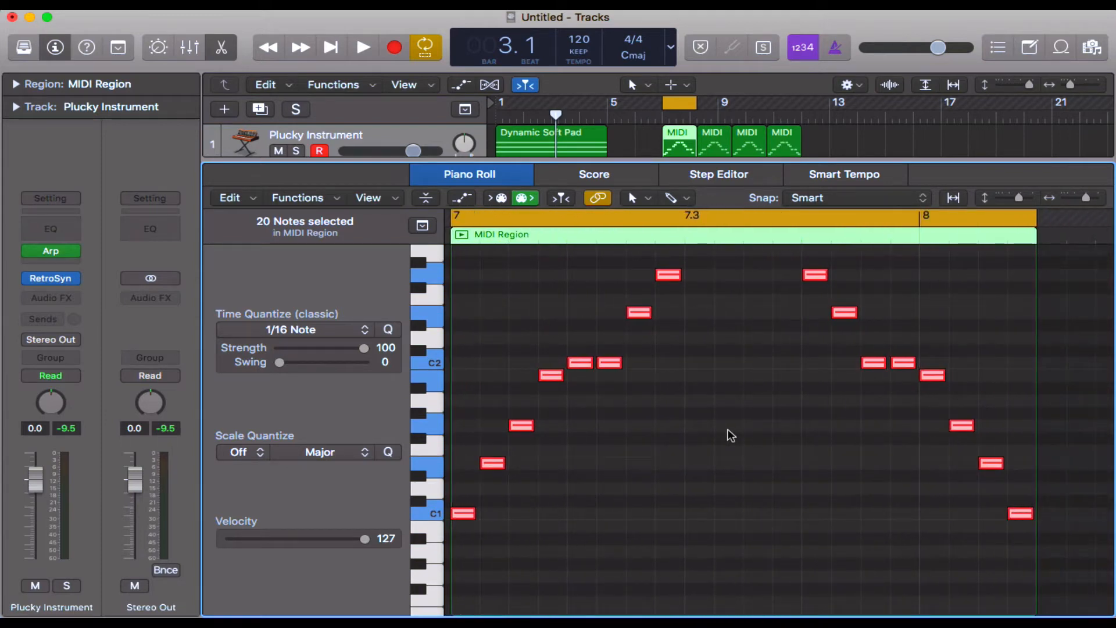
{"action": "key", "text": "e"}
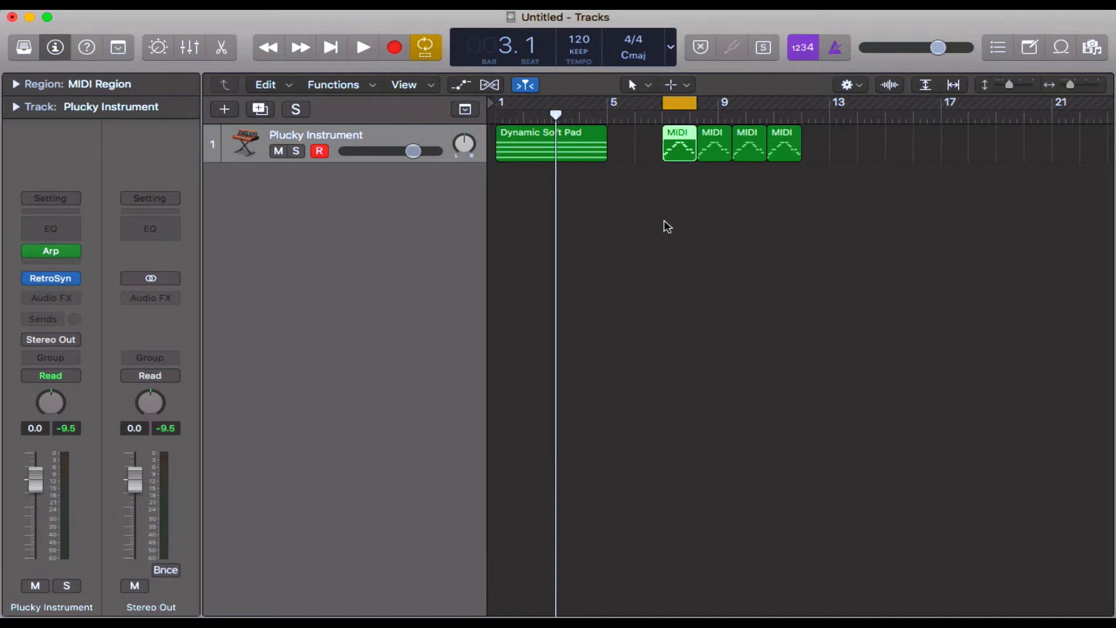
{"action": "left_click", "coordinate": [53, 252]}
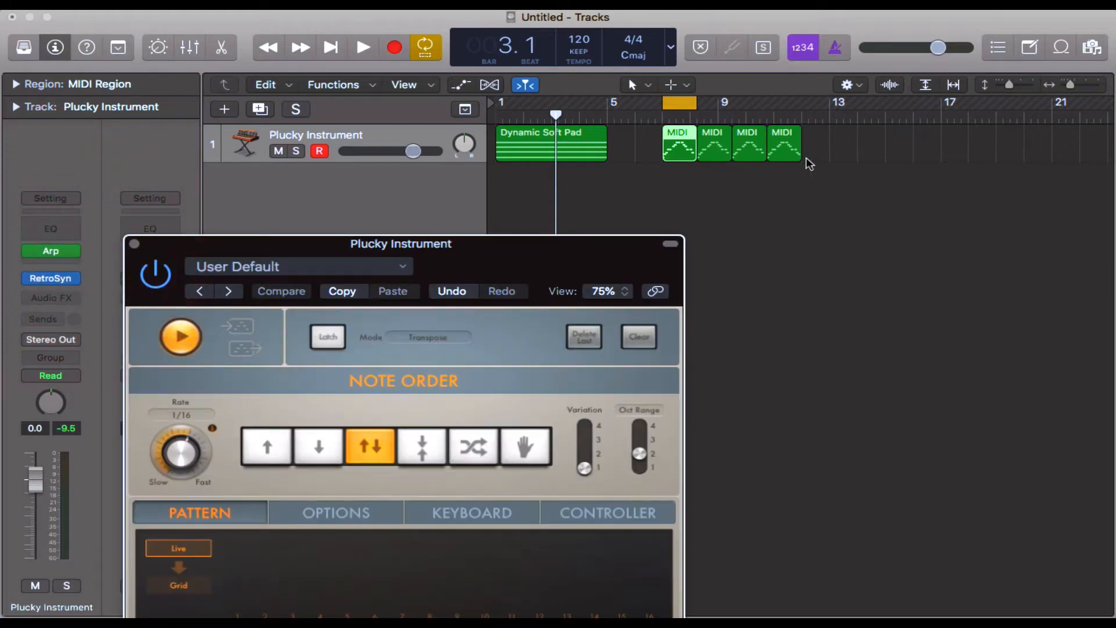
{"action": "left_click", "coordinate": [135, 247]}
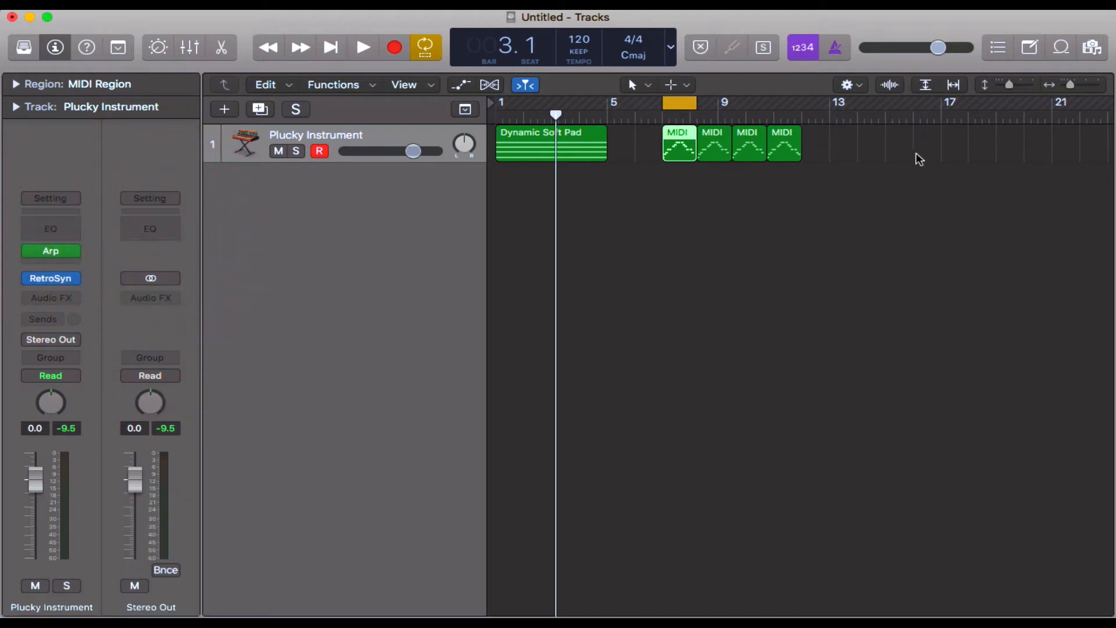
- Delete the four arpeggiated MIDI regions starting at bar 7, keeping the Dynamic Soft Pad region
{"action": "left_click", "coordinate": [532, 149]}
{"action": "left_click_drag", "start_coordinate": [815, 174], "coordinate": [718, 157]}
{"action": "left_click", "coordinate": [680, 138], "text": "shift"}
{"action": "key", "text": "BackSpace"}
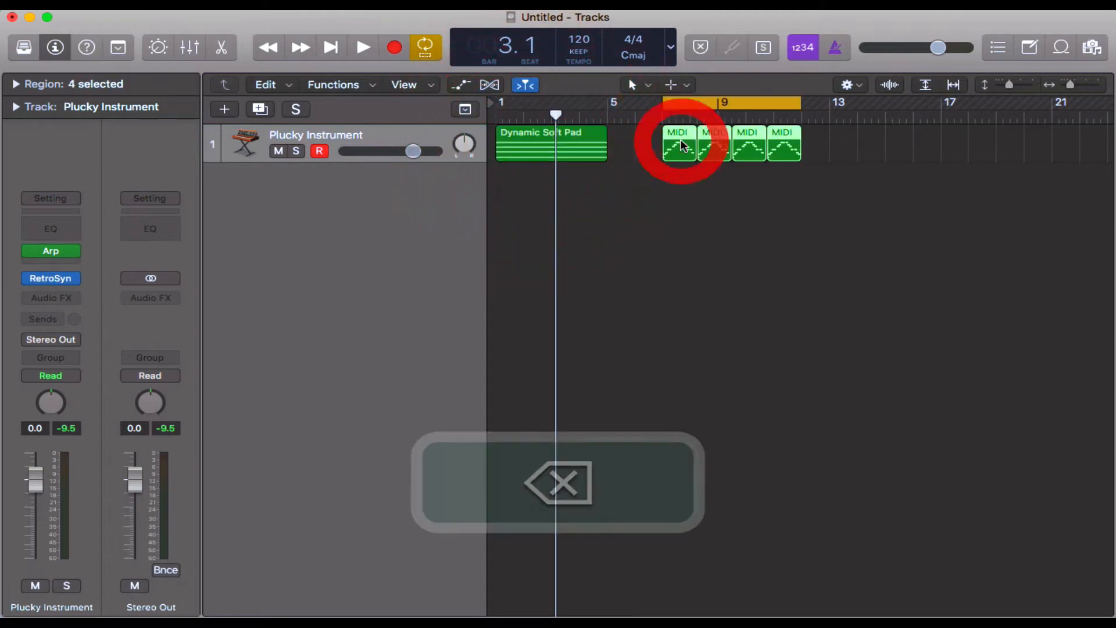
- Inspect the sustained chord notes of the Dynamic Soft Pad region in the Piano Roll
{"action": "left_click", "coordinate": [580, 140]}
{"action": "key", "text": "e"}
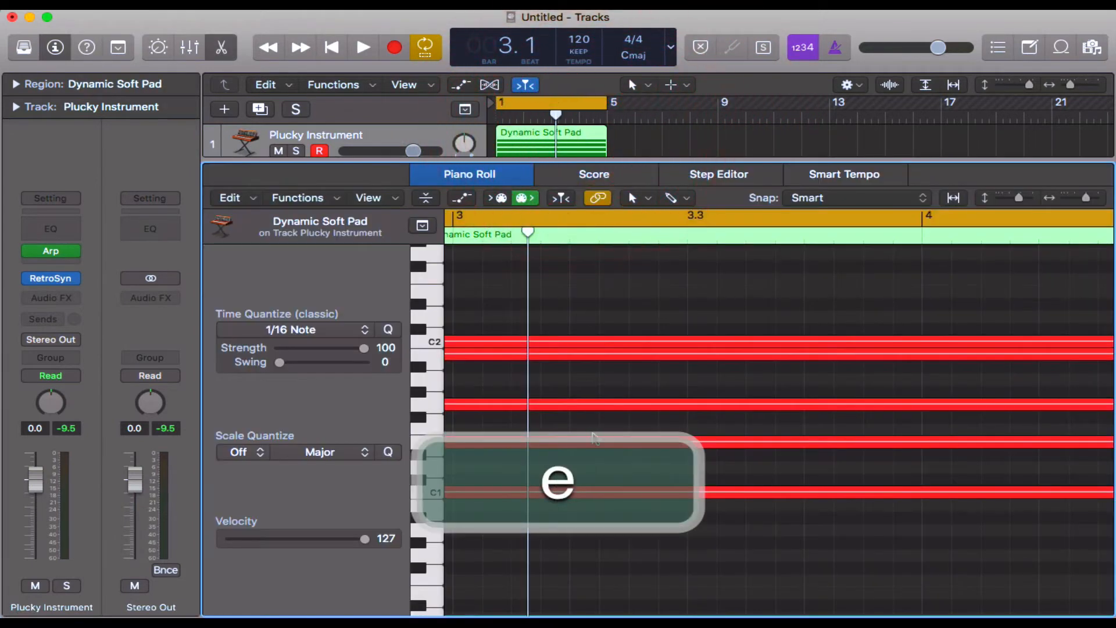
{"action": "left_click_drag", "start_coordinate": [605, 530], "coordinate": [600, 341]}
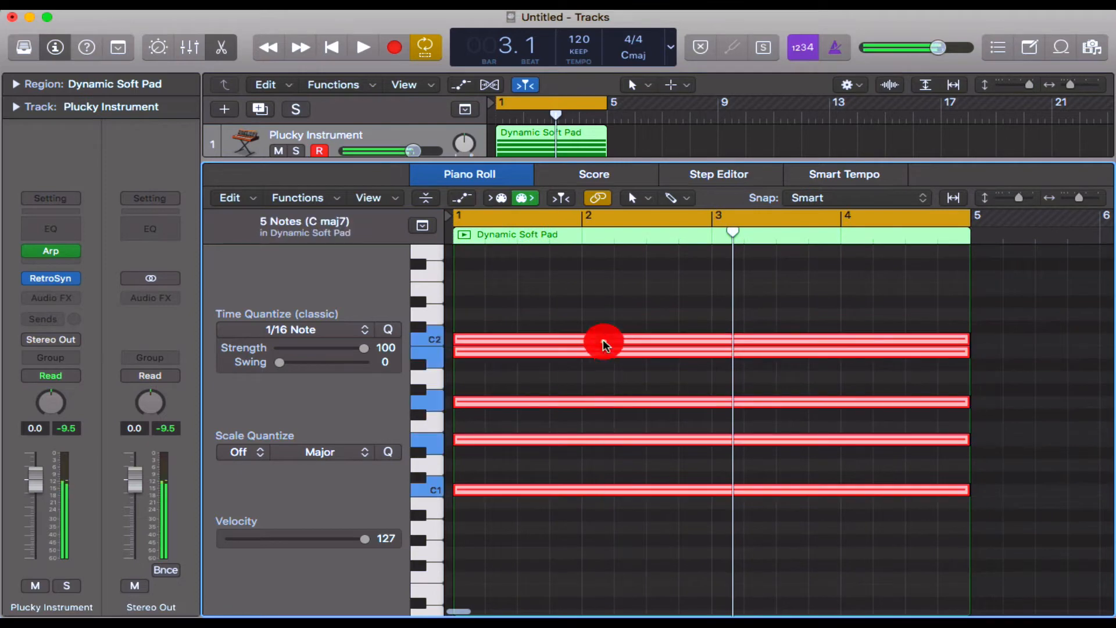
{"action": "key", "text": "e"}
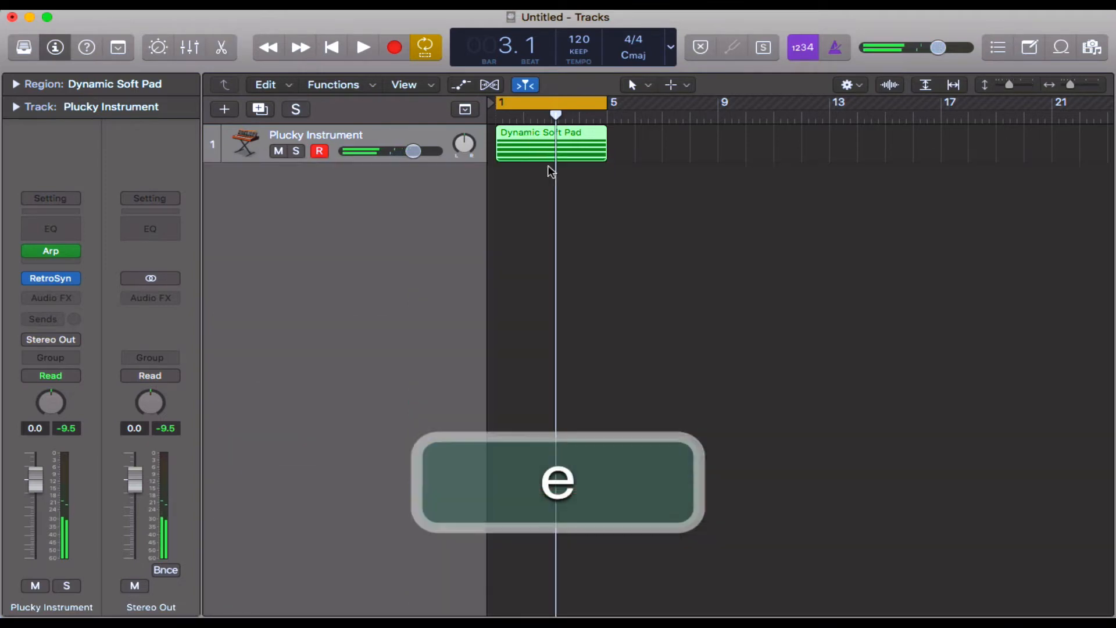
{"action": "left_click", "coordinate": [610, 224]}
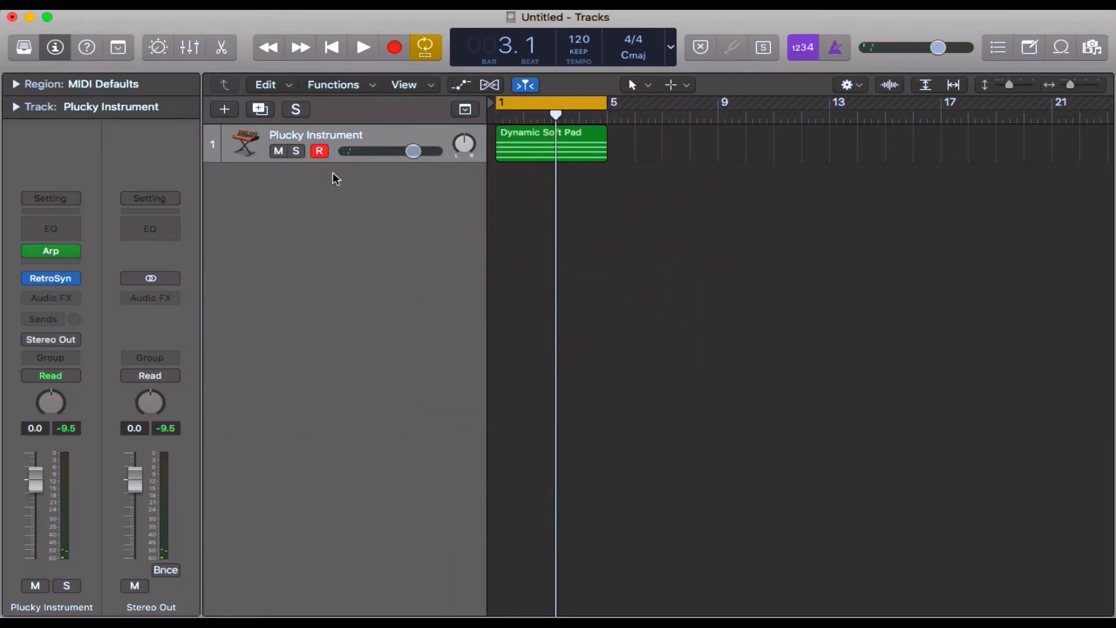
- Duplicate the Plucky Instrument track with its settings and check the Arpeggiator on the duplicate
{"action": "left_click", "coordinate": [222, 110]}
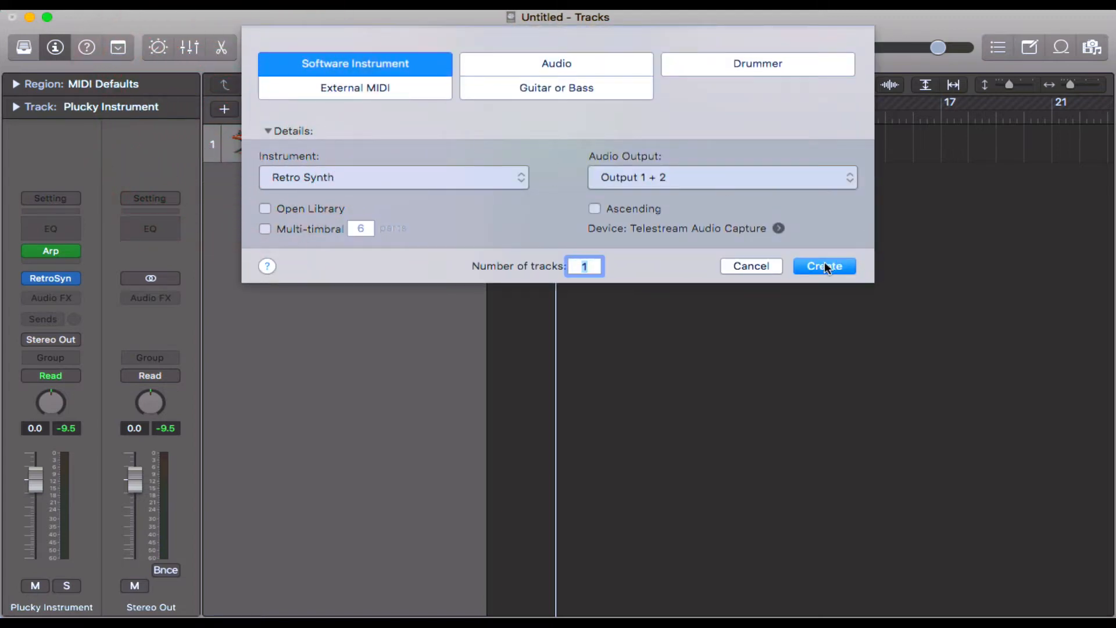
{"action": "left_click", "coordinate": [739, 264]}
{"action": "key", "text": "super+d"}
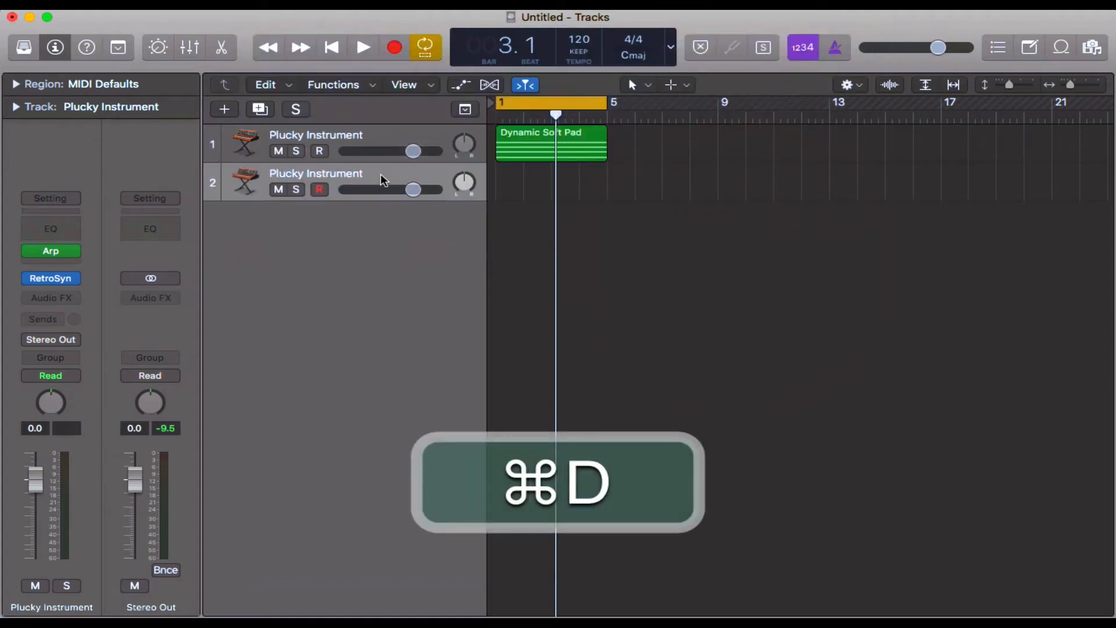
{"action": "left_click", "coordinate": [58, 252]}
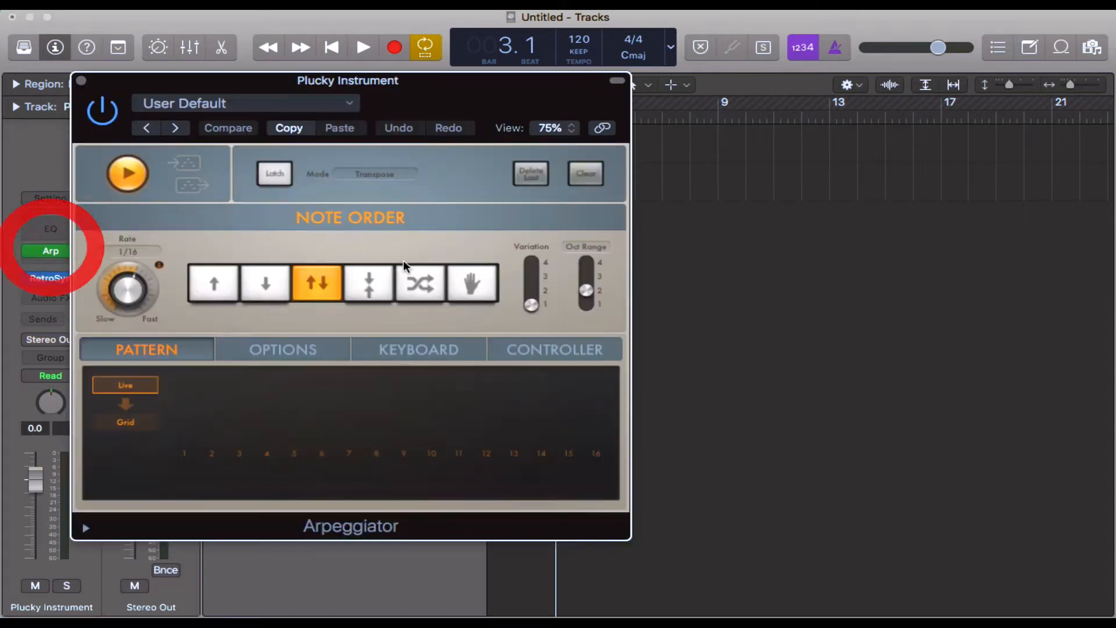
{"action": "left_click", "coordinate": [82, 83]}
{"action": "left_click", "coordinate": [549, 187]}
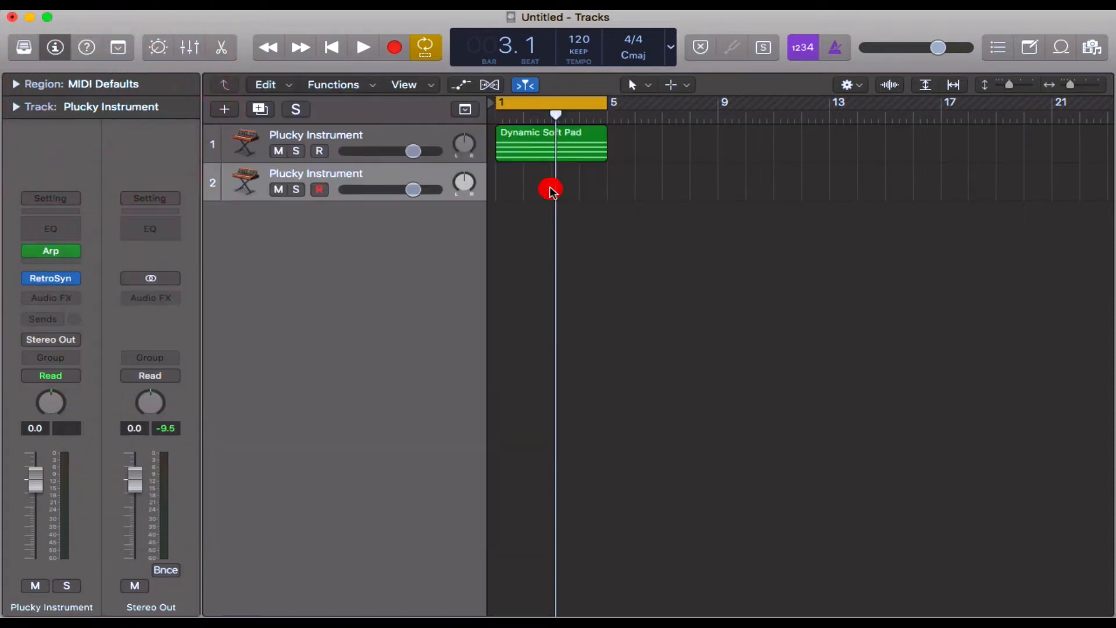
- Replace Retro Synth on the second track with the stereo External Instrument utility, and move its plug-in window clear of the tracks
{"action": "left_click", "coordinate": [76, 281]}
{"action": "mouse_move", "coordinate": [169, 266]}
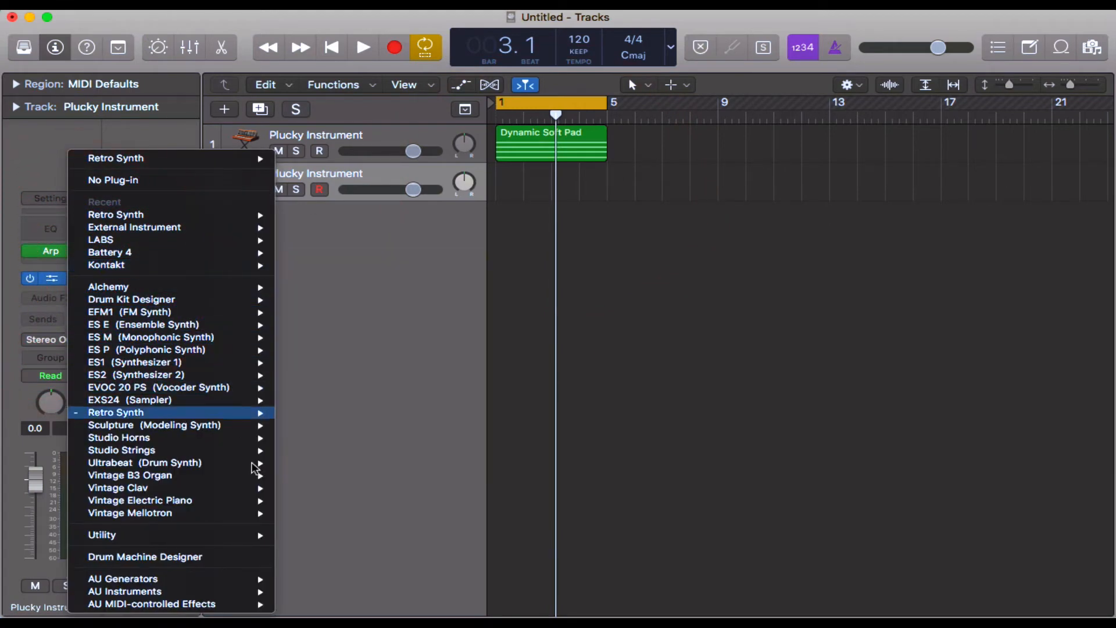
{"action": "mouse_move", "coordinate": [258, 537]}
{"action": "mouse_move", "coordinate": [374, 533]}
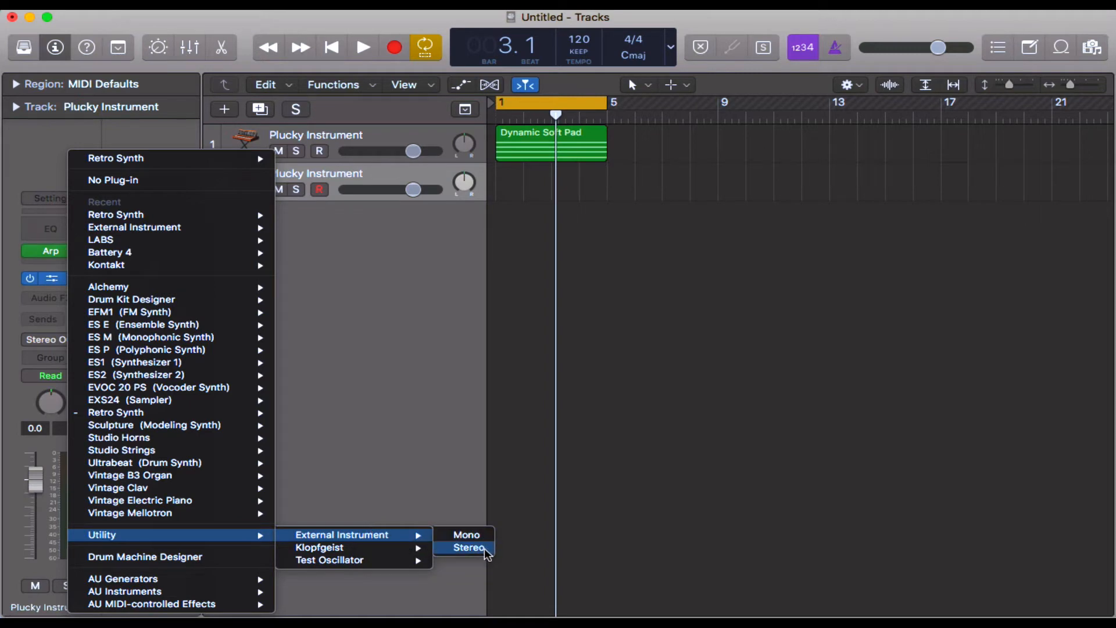
{"action": "left_click", "coordinate": [468, 548]}
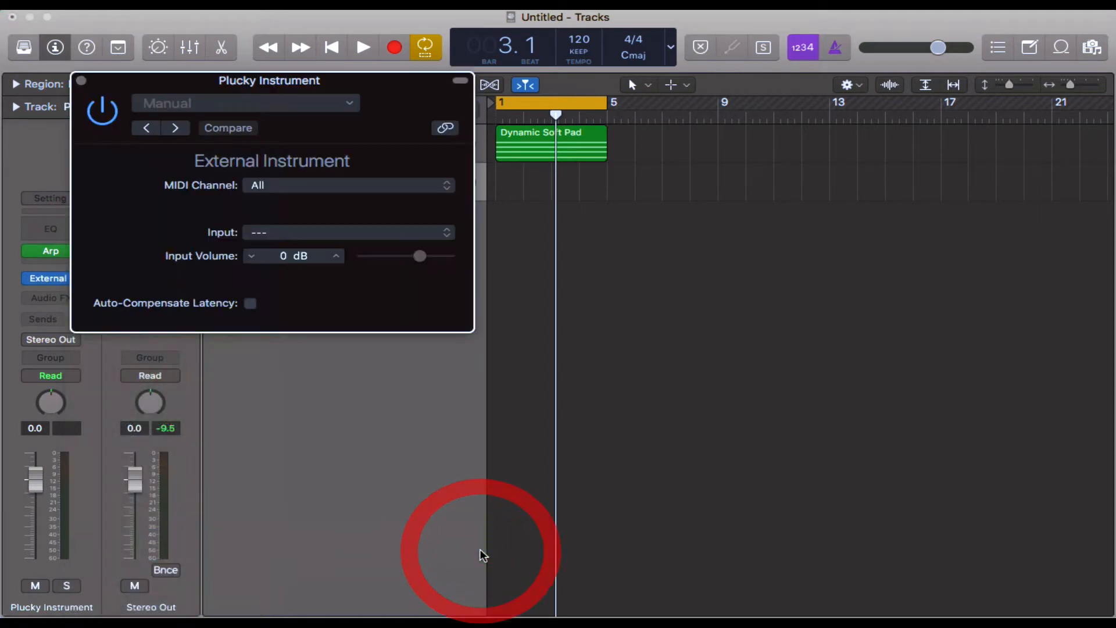
{"action": "left_click_drag", "start_coordinate": [394, 90], "coordinate": [479, 295]}
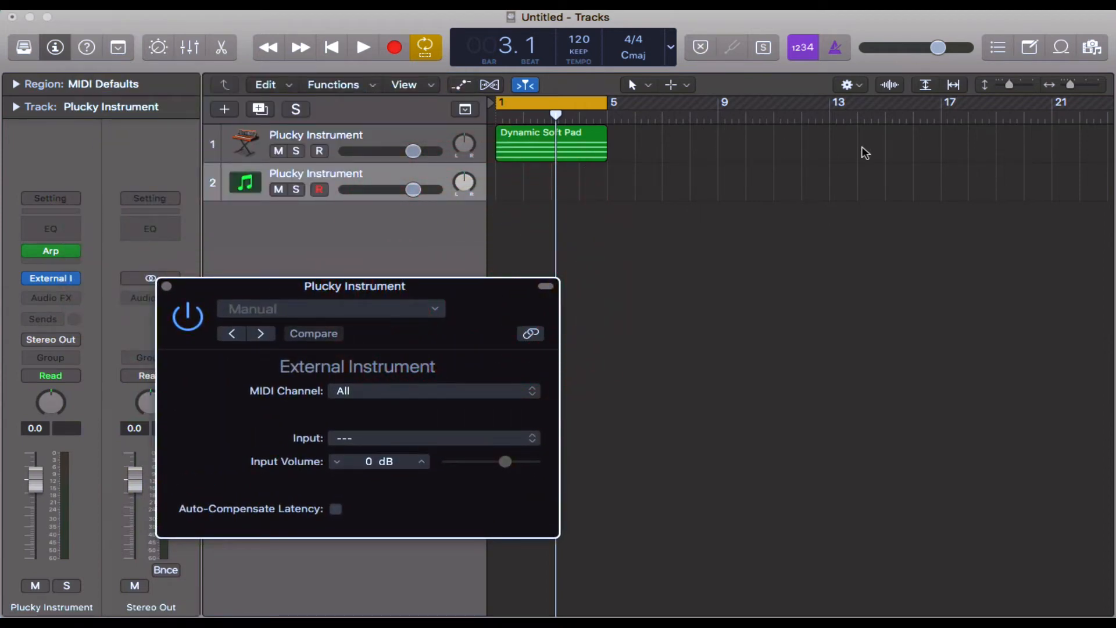
- Switch to Audio MIDI Setup through a system search and show the MIDI Studio
{"action": "left_click", "coordinate": [1037, 9]}
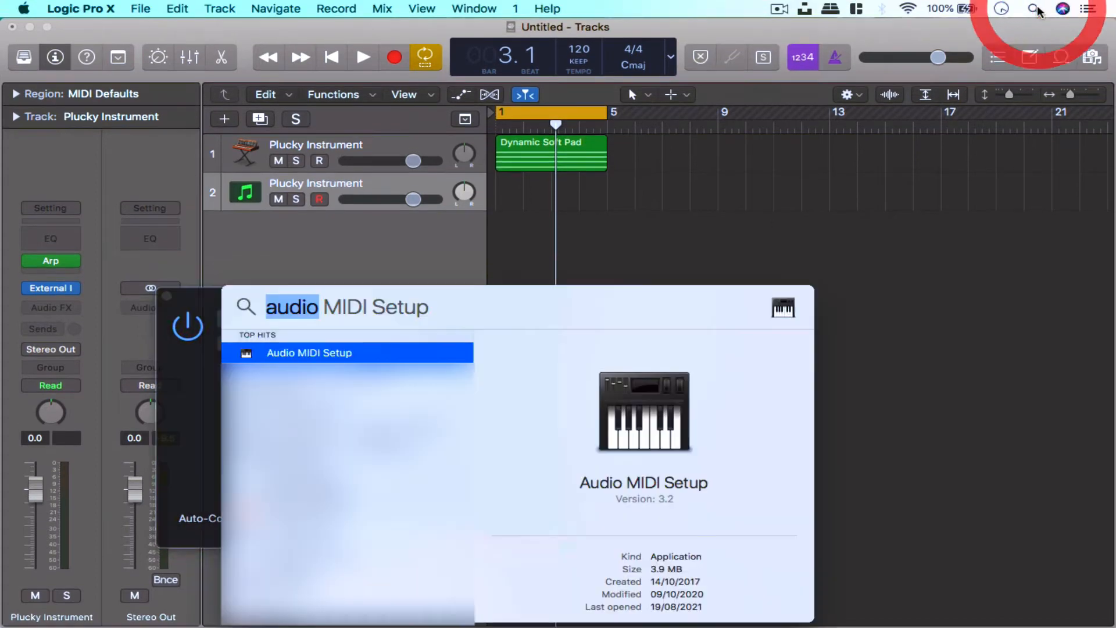
{"action": "type", "text": "audio"}
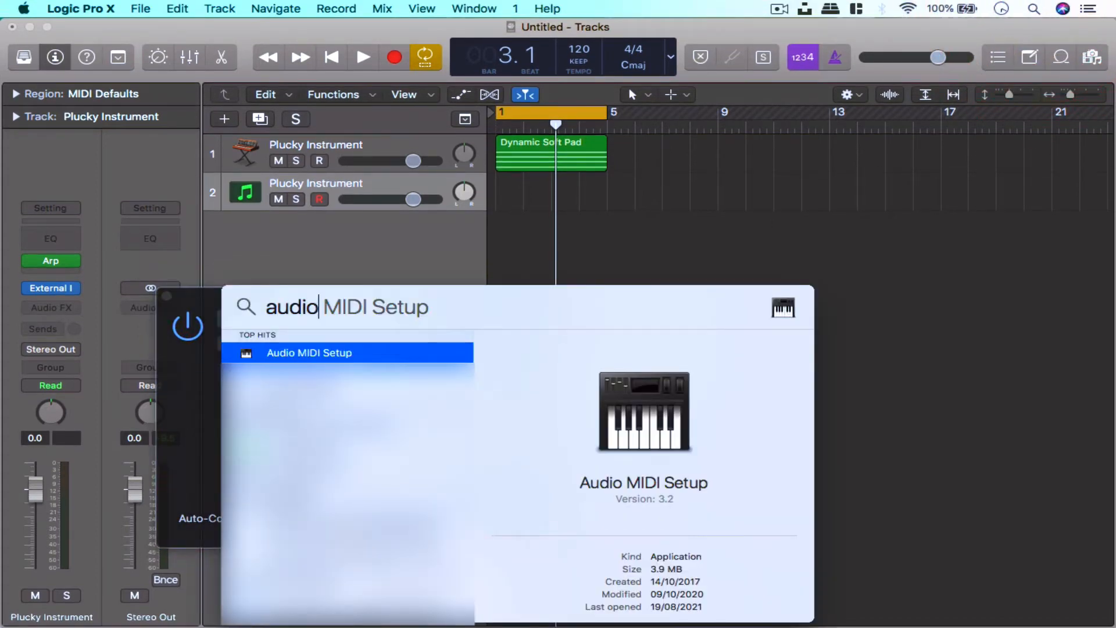
{"action": "type", "text": " midi"}
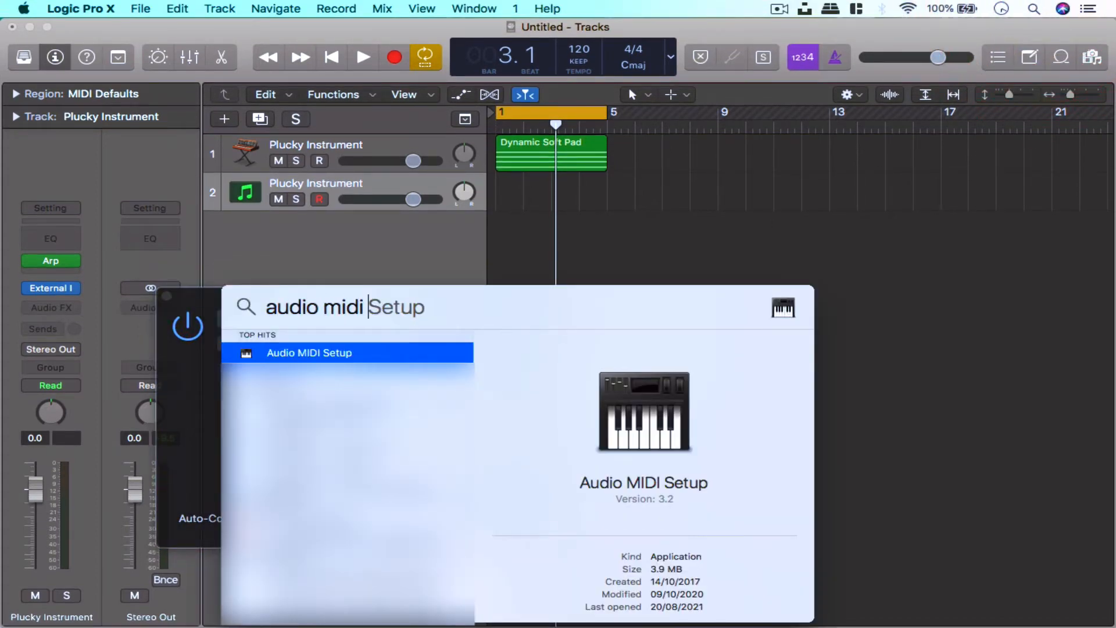
{"action": "key", "text": "Return"}
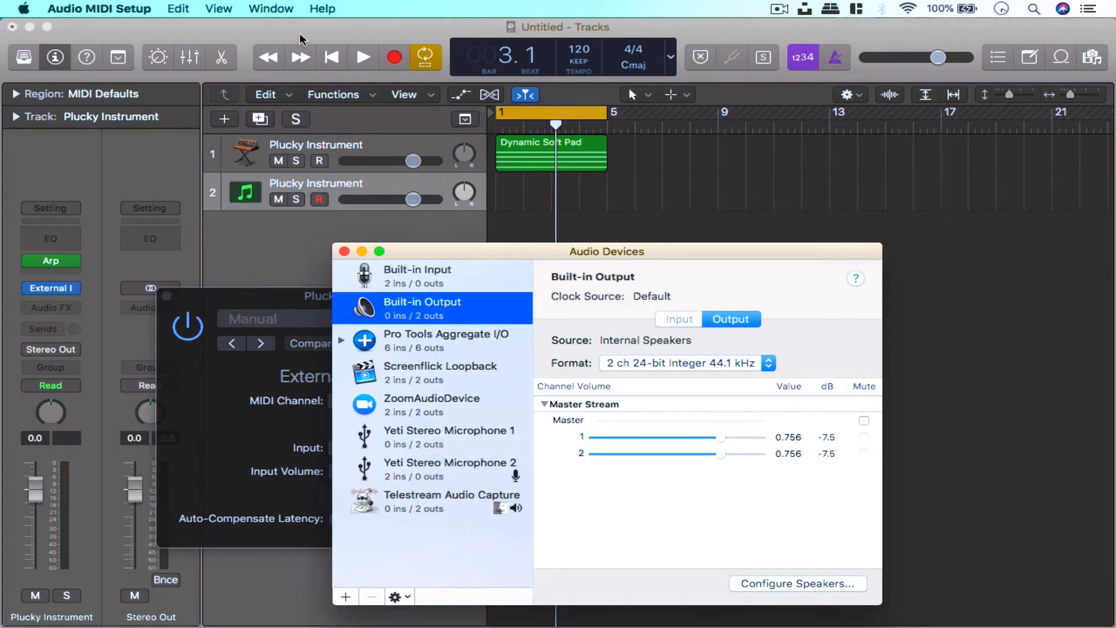
{"action": "left_click", "coordinate": [272, 8]}
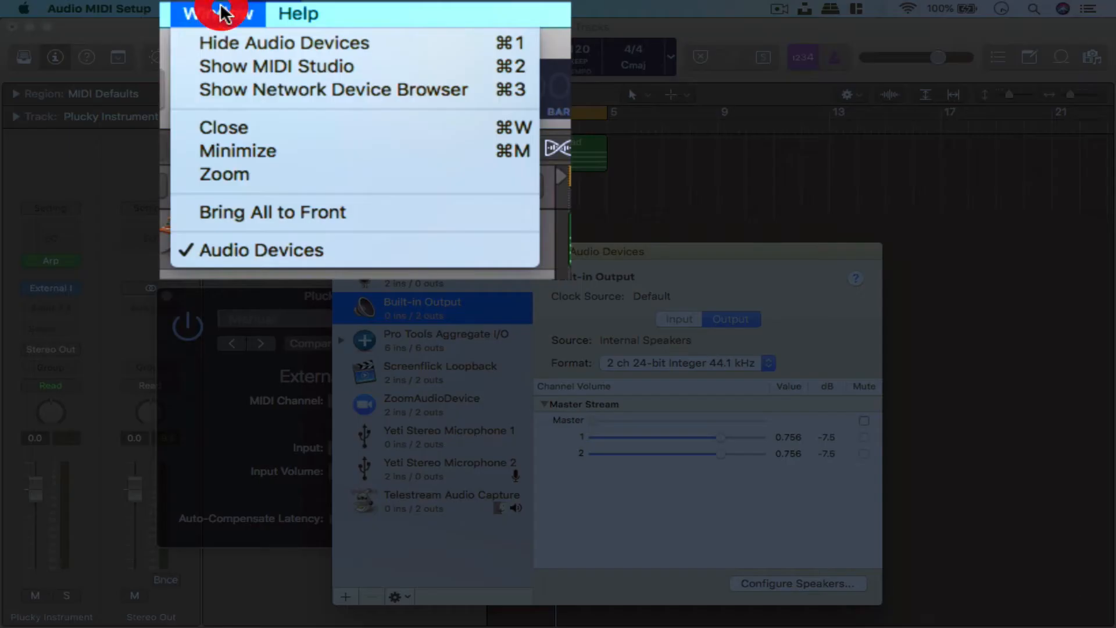
{"action": "left_click", "coordinate": [278, 63]}
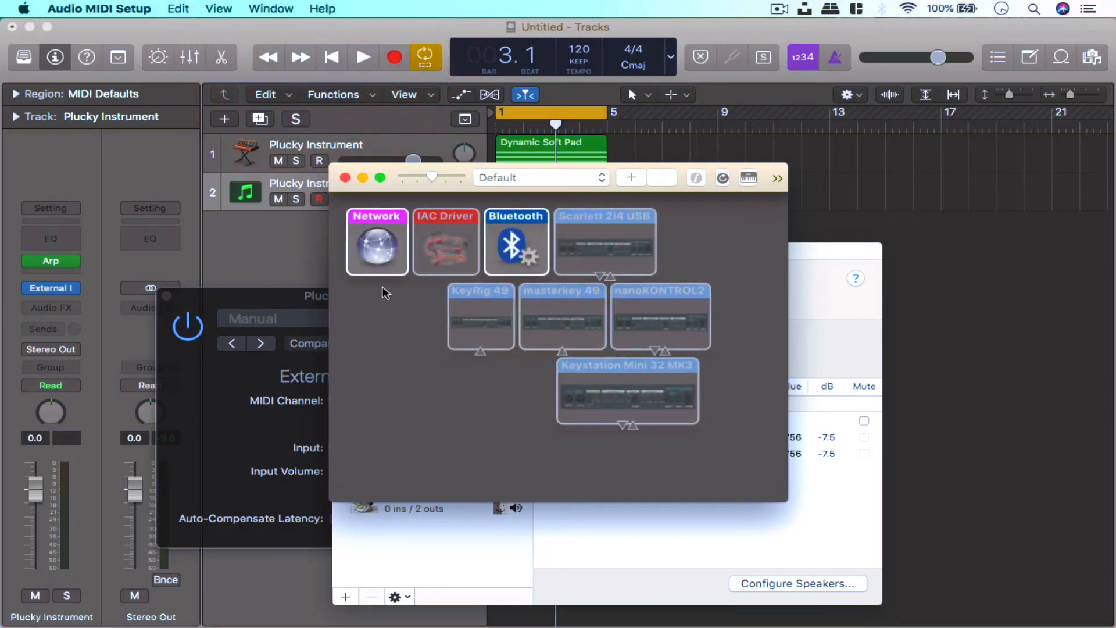
- Set the IAC Driver device online in its properties and close the properties window
{"action": "left_click", "coordinate": [448, 246]}
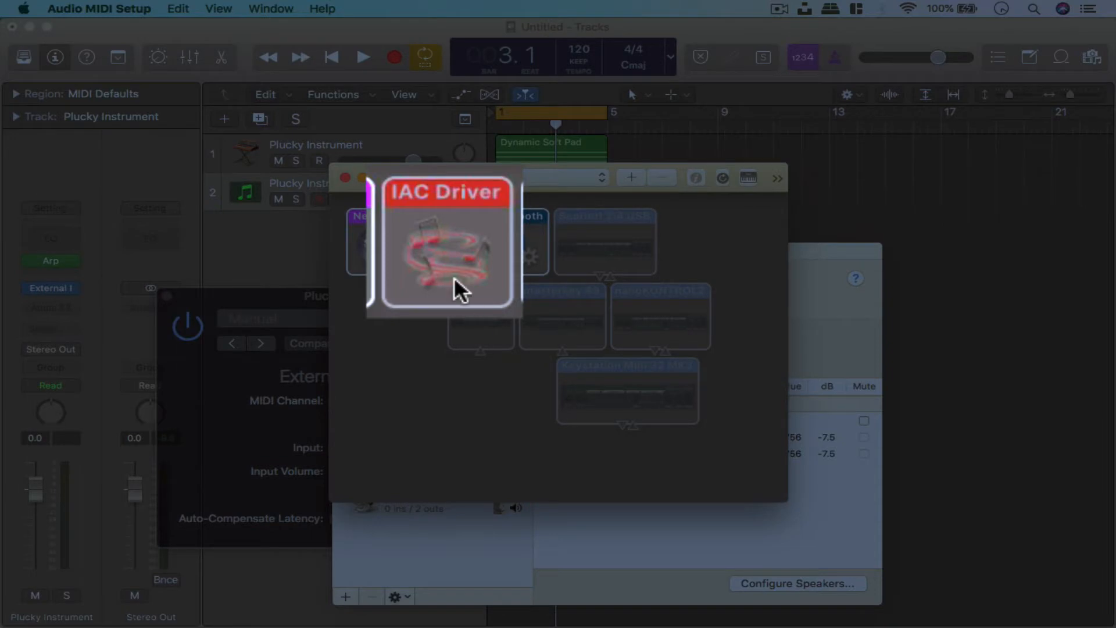
{"action": "double_click", "coordinate": [445, 249]}
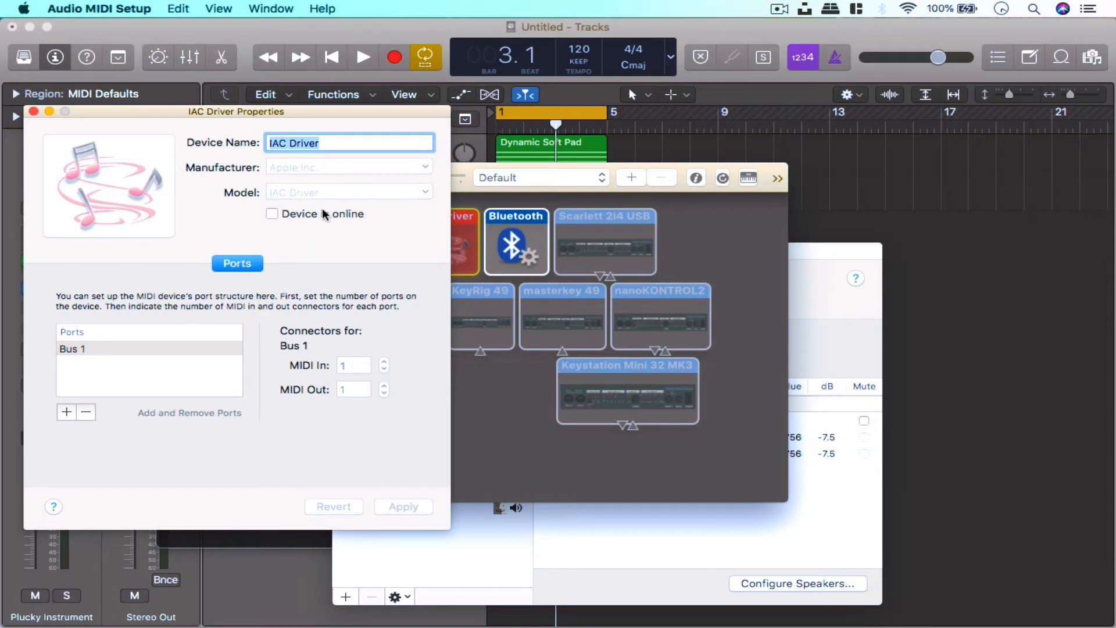
{"action": "left_click", "coordinate": [271, 214]}
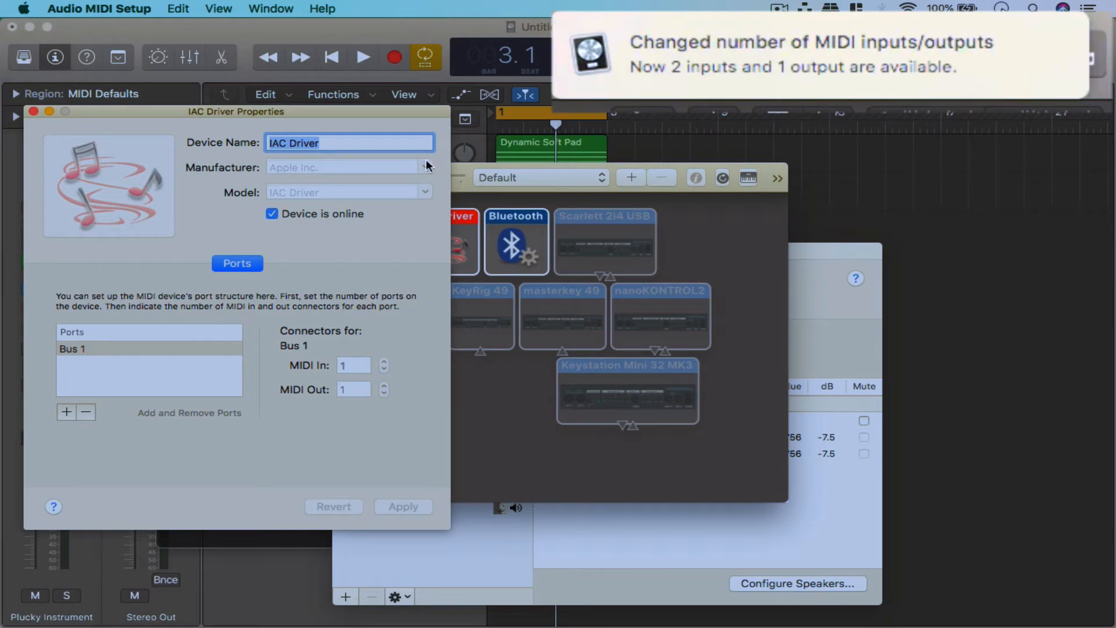
{"action": "left_click", "coordinate": [33, 111]}
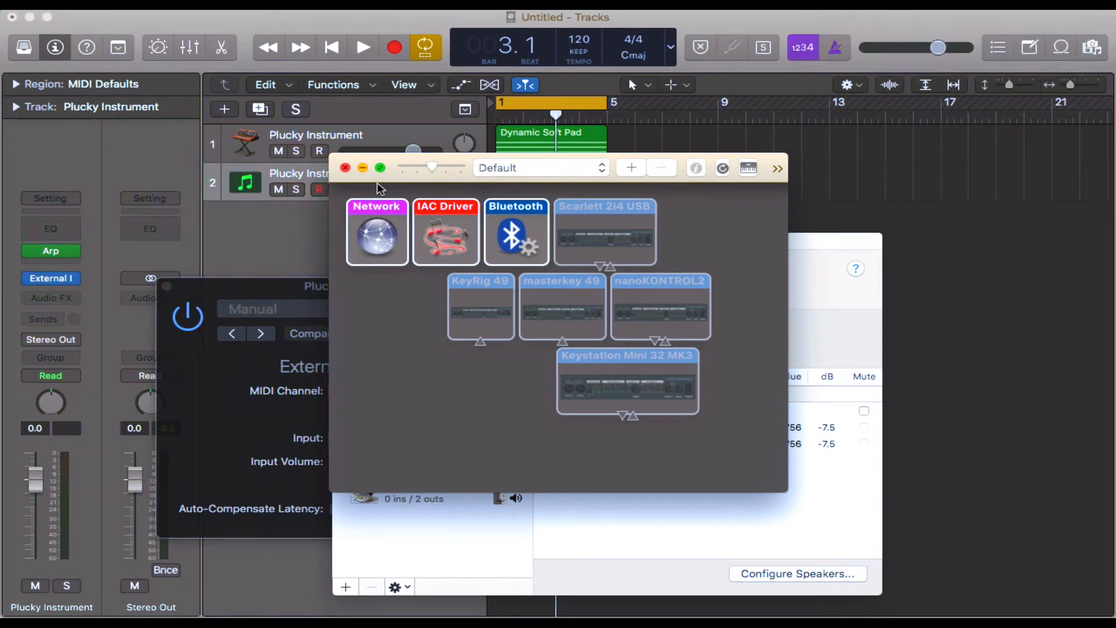
- Close the MIDI Studio and Audio MIDI Setup windows and return to the External Instrument plug-in in Logic Pro
{"action": "left_click", "coordinate": [344, 169]}
{"action": "left_click", "coordinate": [342, 243]}
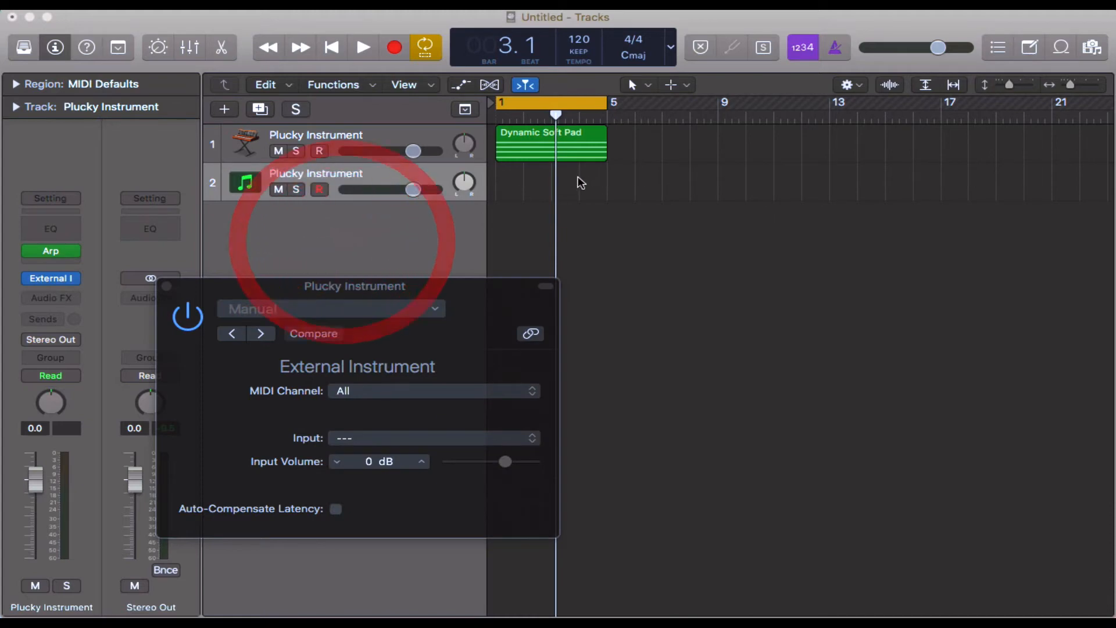
{"action": "left_click", "coordinate": [470, 314]}
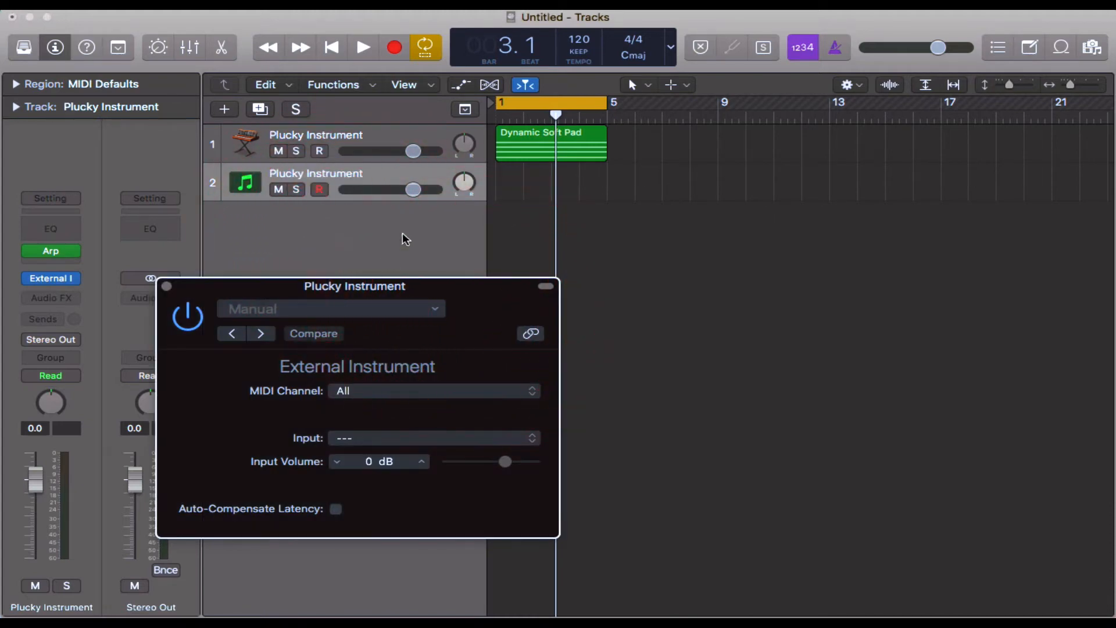
- Set the External Instrument's MIDI Destination to IAC Driver Bus 1 and close the plug-in window
{"action": "left_click", "coordinate": [448, 391]}
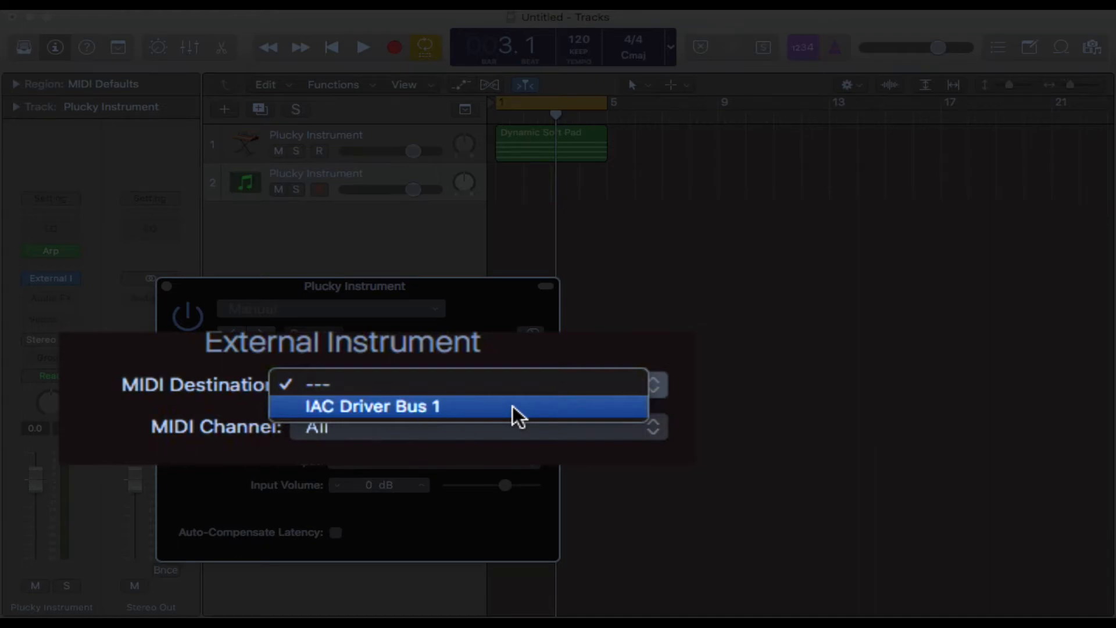
{"action": "left_click", "coordinate": [512, 406]}
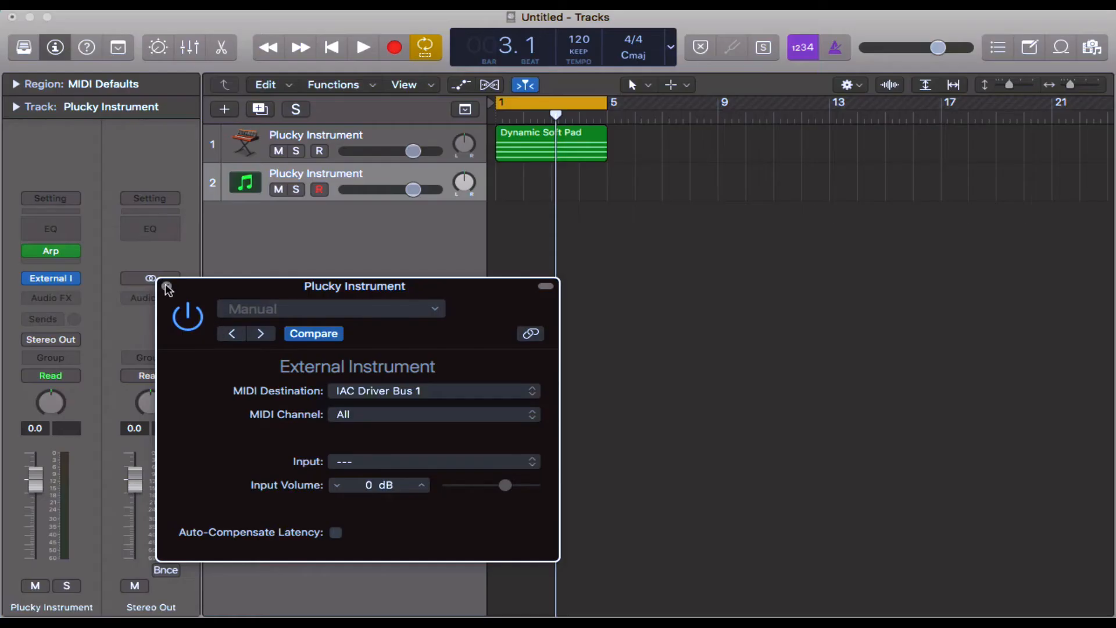
{"action": "left_click", "coordinate": [166, 287]}
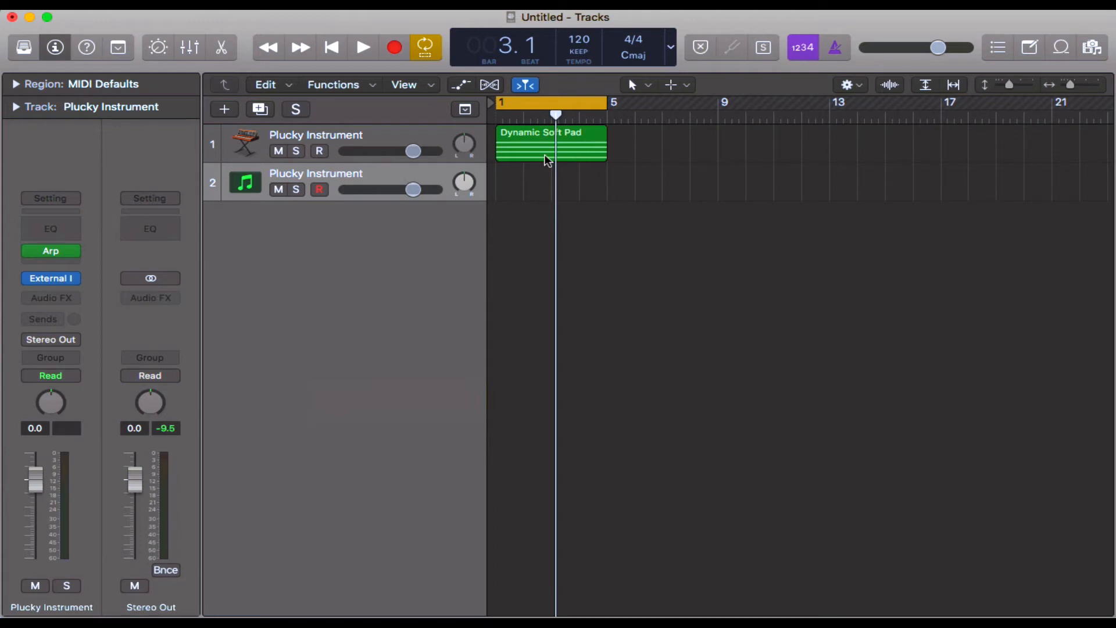
- Move the Dynamic Soft Pad region down to the External Instrument track at bar 1 and select the first track for recording
{"action": "left_click_drag", "start_coordinate": [548, 161], "coordinate": [545, 183]}
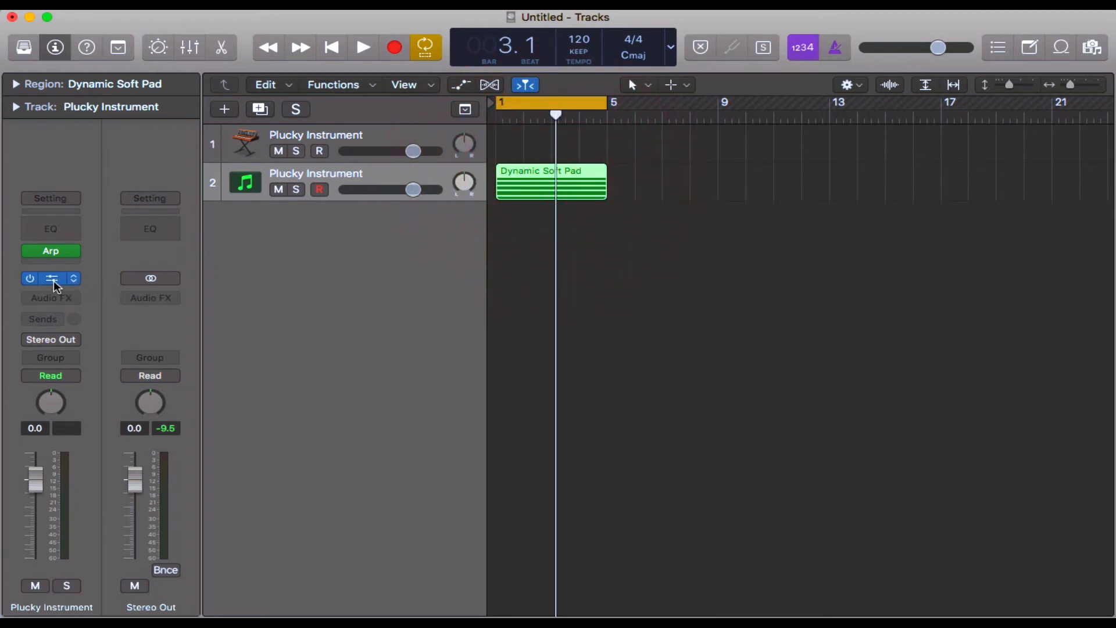
{"action": "left_click", "coordinate": [319, 151]}
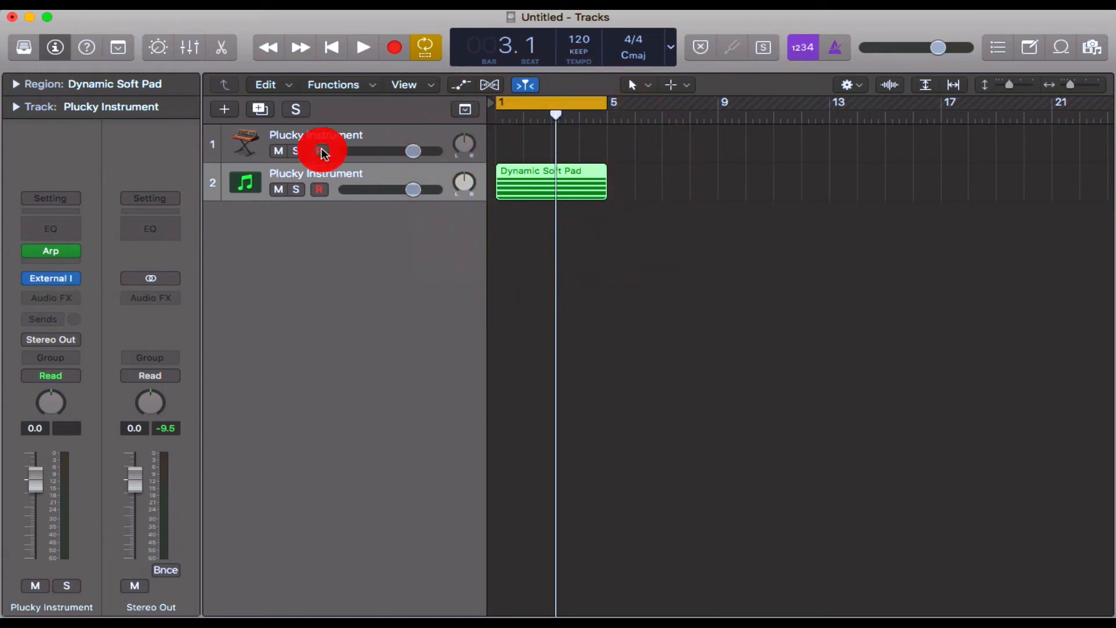
{"action": "left_click", "coordinate": [374, 137]}
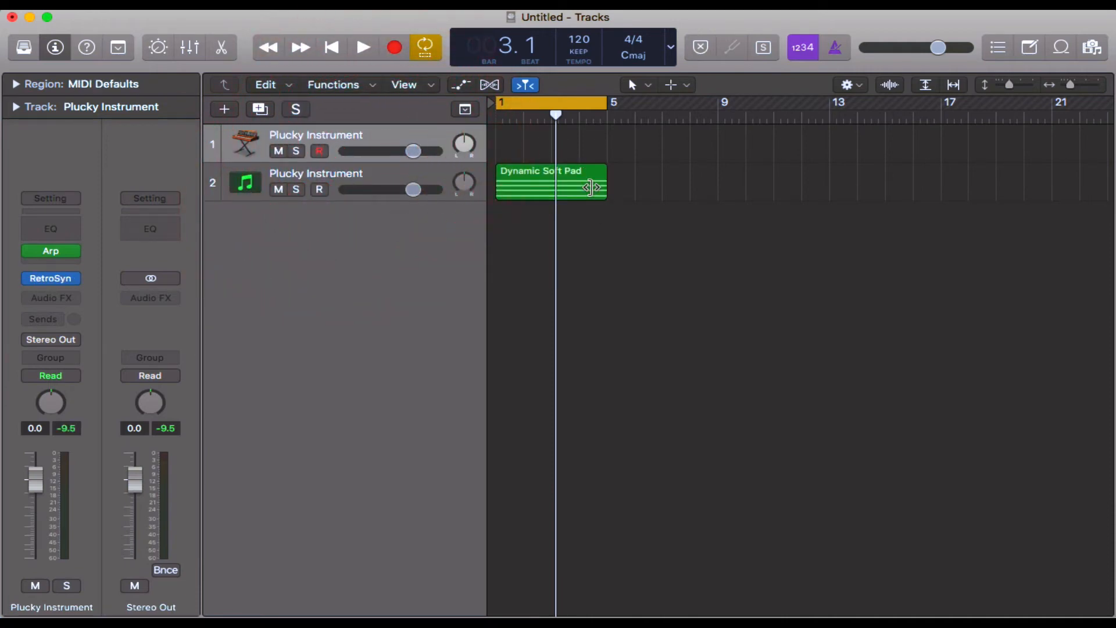
- With cycle off, record the Arpeggiator's output from the Dynamic Soft Pad region onto the first track, from bar 1 until just past bar 5
{"action": "key", "text": "c"}
{"action": "key", "text": "Return"}
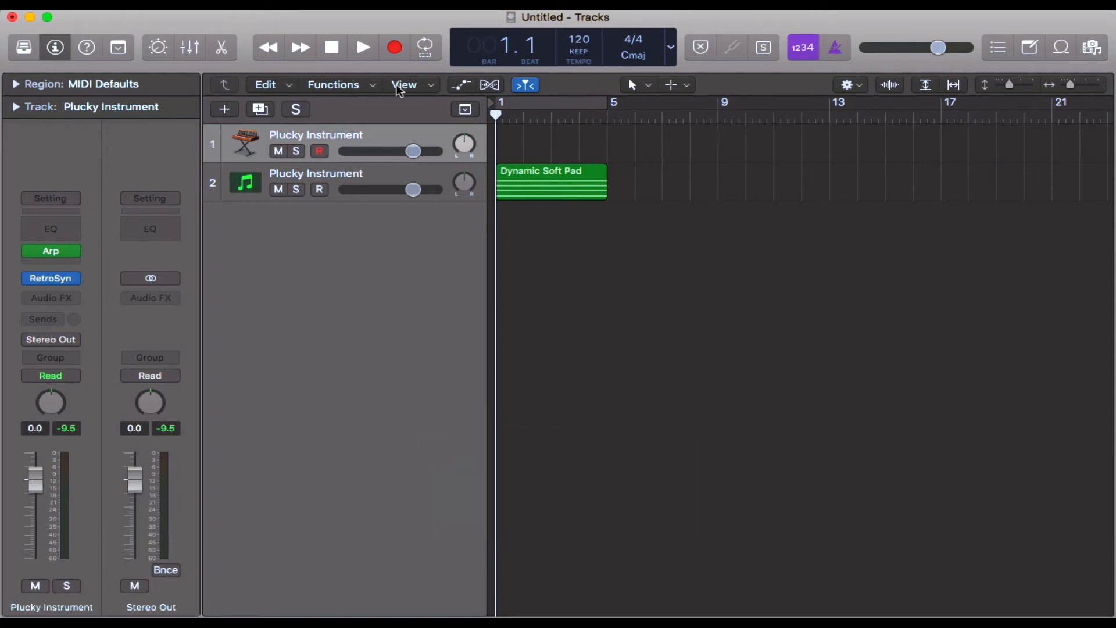
{"action": "left_click", "coordinate": [524, 183]}
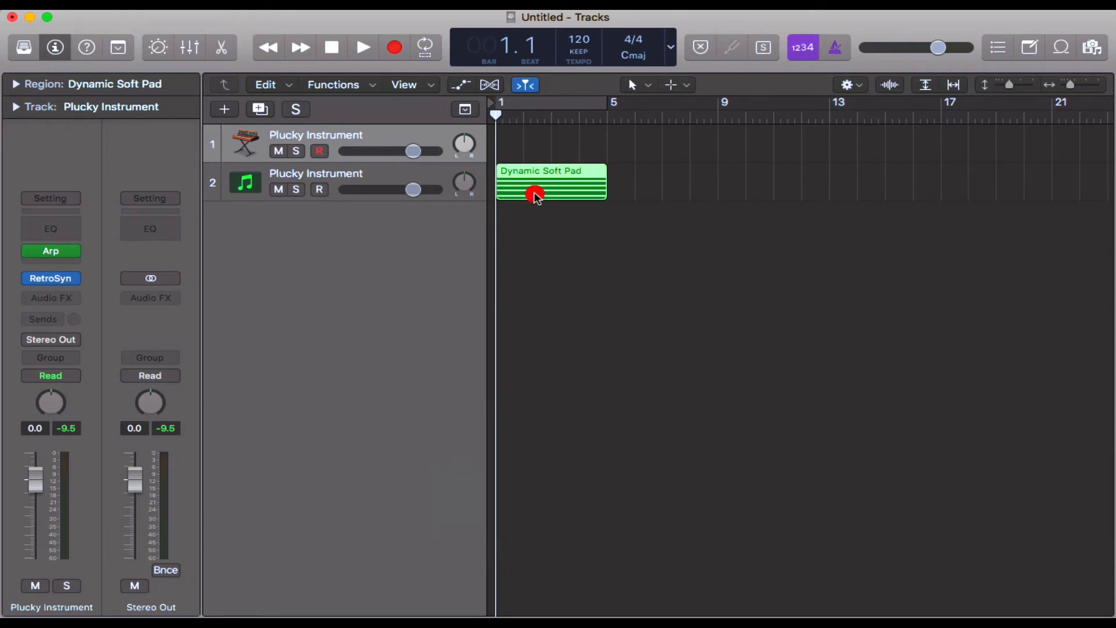
{"action": "key", "text": "e"}
{"action": "key", "text": "e"}
{"action": "key", "text": "r"}
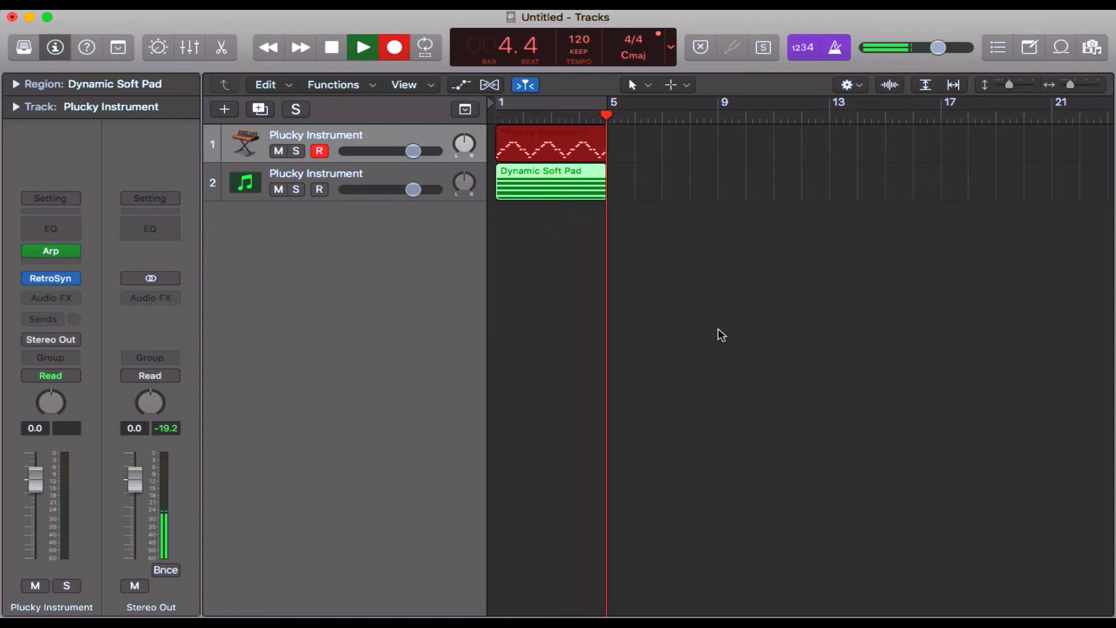
{"action": "key", "text": "space"}
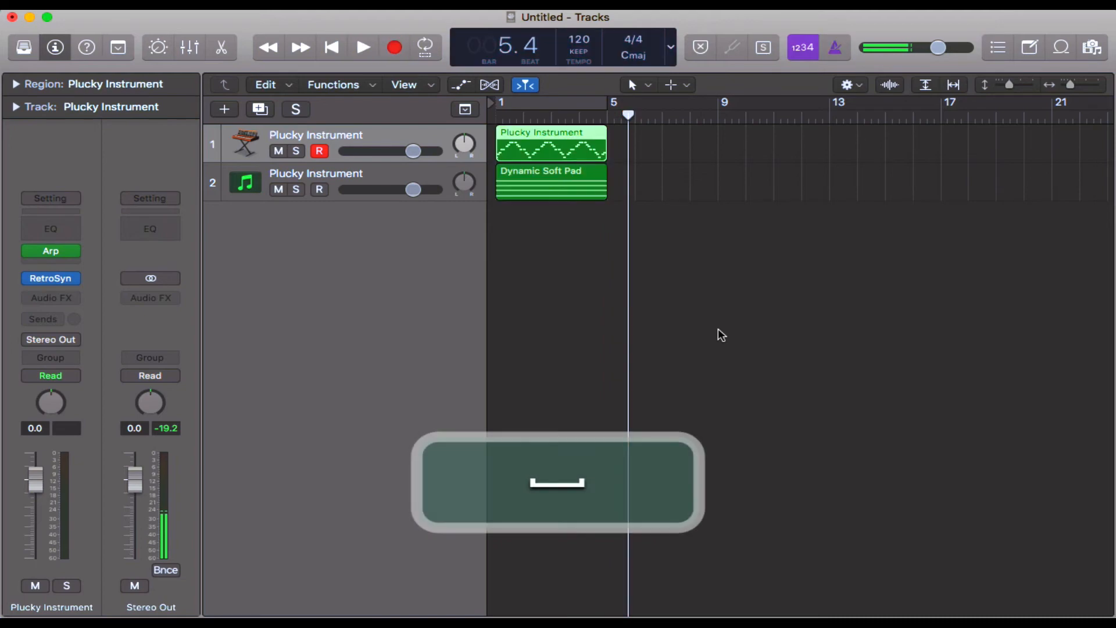
- Extend the Dynamic Soft Pad region to about bar 11 and check its notes in the Piano Roll
{"action": "left_click", "coordinate": [569, 180]}
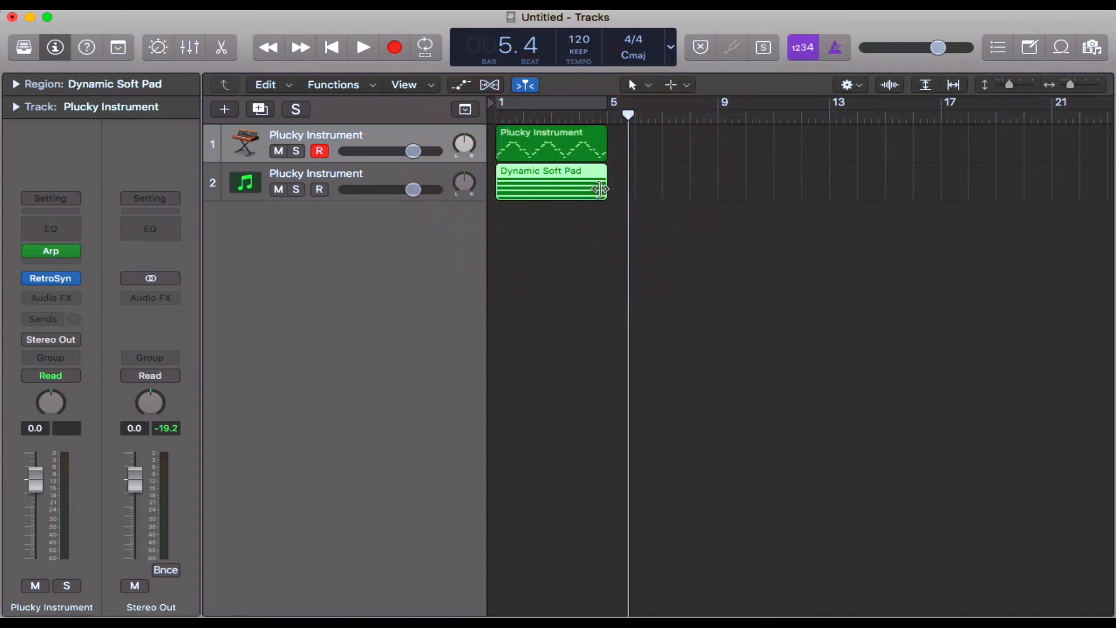
{"action": "left_click_drag", "start_coordinate": [599, 189], "coordinate": [786, 188]}
{"action": "left_click", "coordinate": [591, 187]}
{"action": "key", "text": "e"}
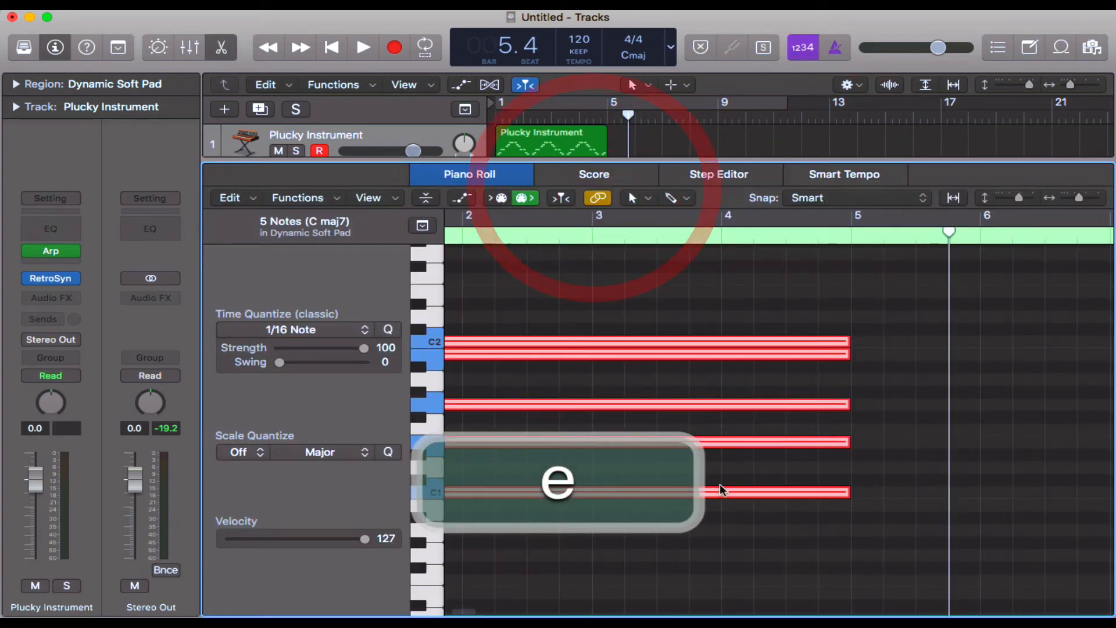
{"action": "key", "text": "e"}
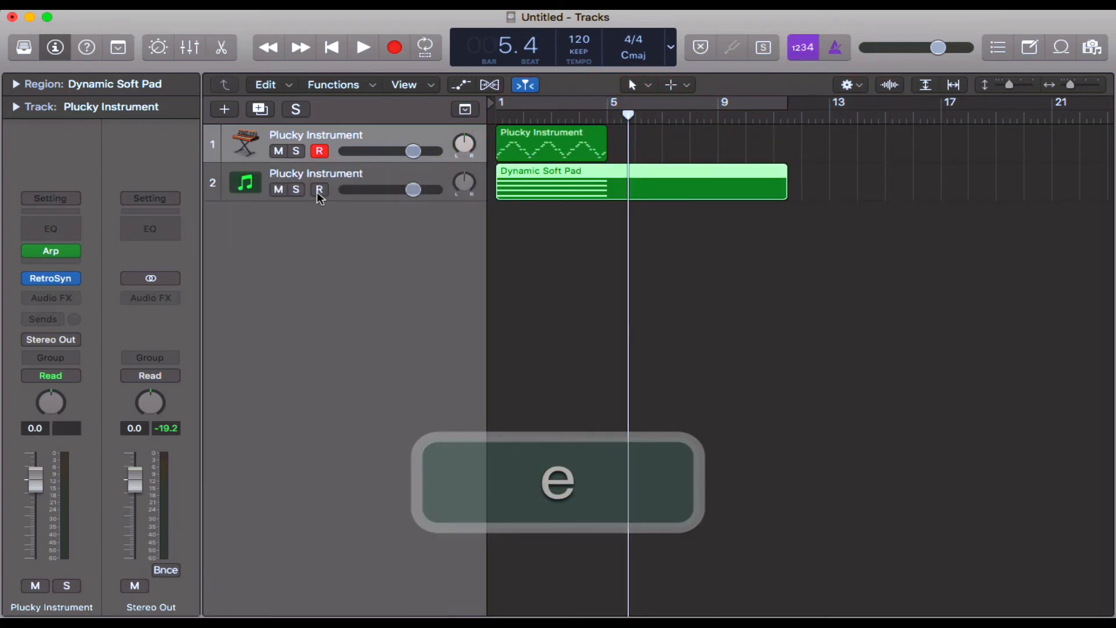
- Solo the first track, mute the External Instrument track, and play the recorded region from the start
{"action": "left_click", "coordinate": [296, 151]}
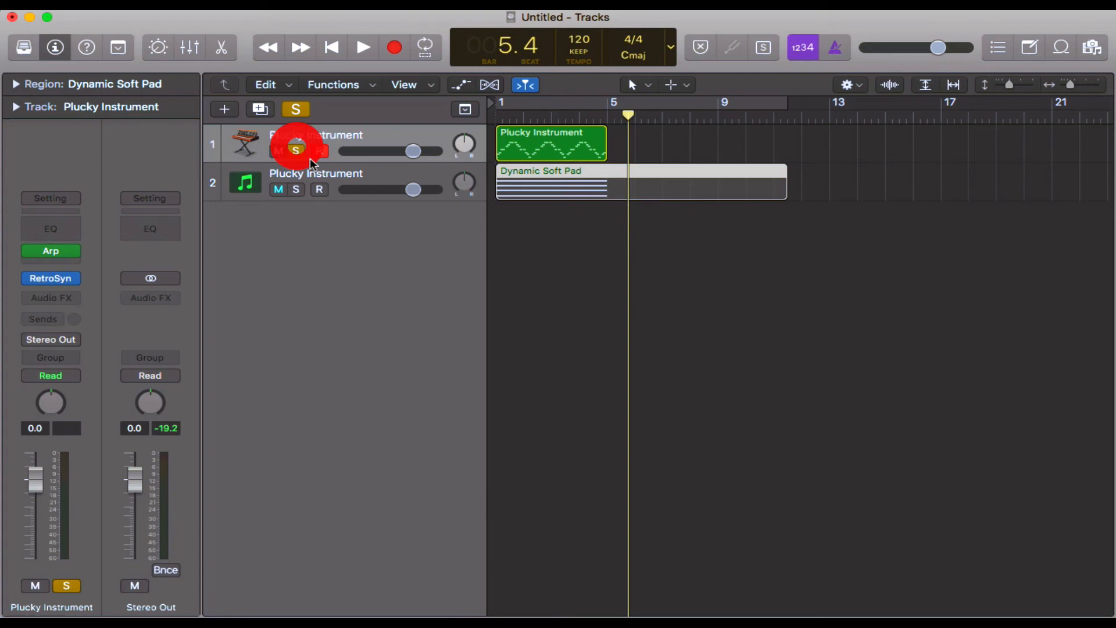
{"action": "left_click", "coordinate": [279, 189]}
{"action": "key", "text": "Return"}
{"action": "key", "text": "space"}
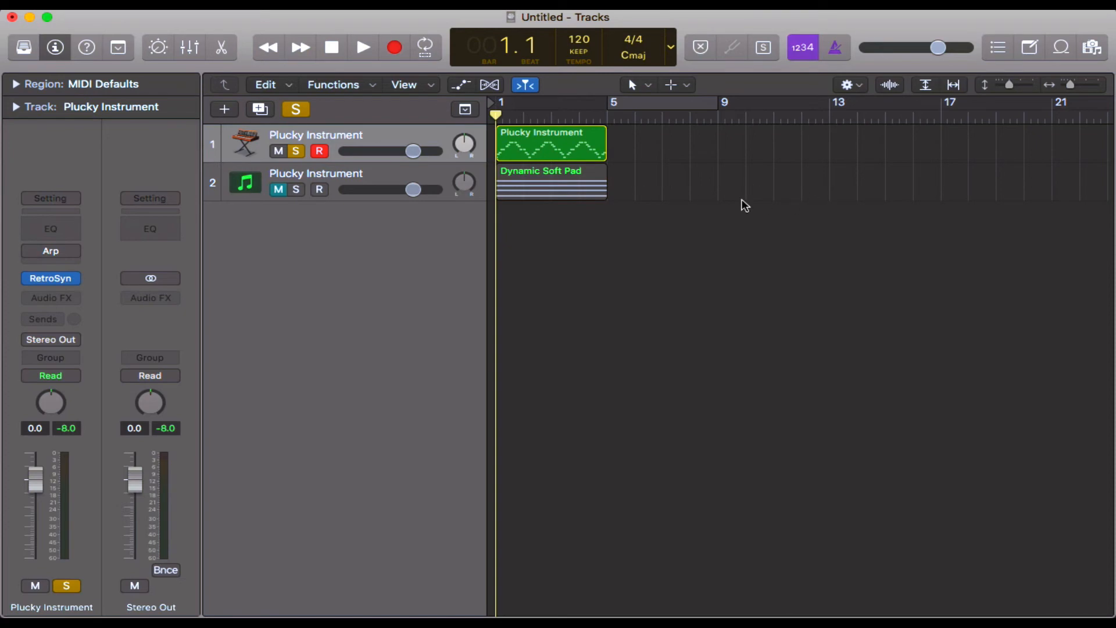
{"action": "key", "text": "space"}
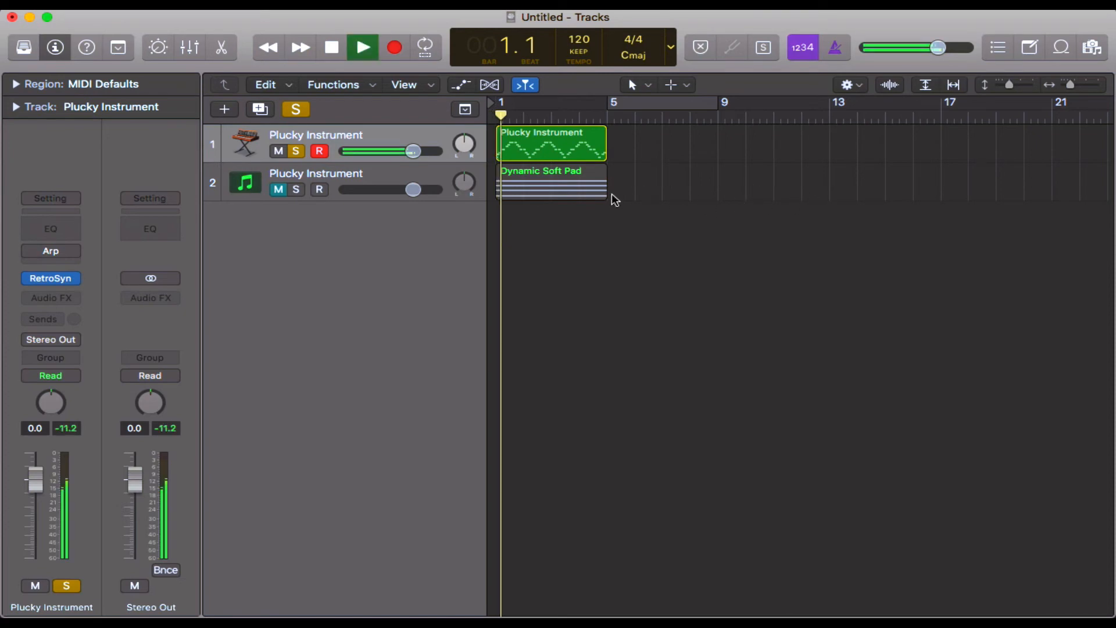
- Examine the notes of the recorded Plucky Instrument region in the Piano Roll during playback
{"action": "key", "text": "e"}
{"action": "key", "text": "e"}
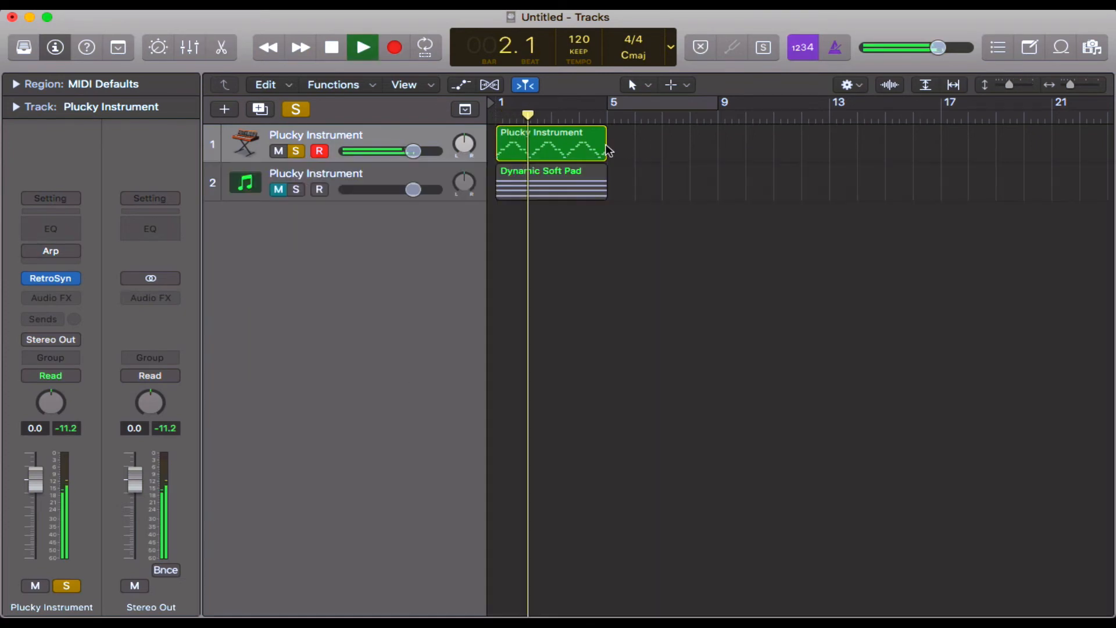
{"action": "left_click", "coordinate": [596, 149]}
{"action": "key", "text": "e"}
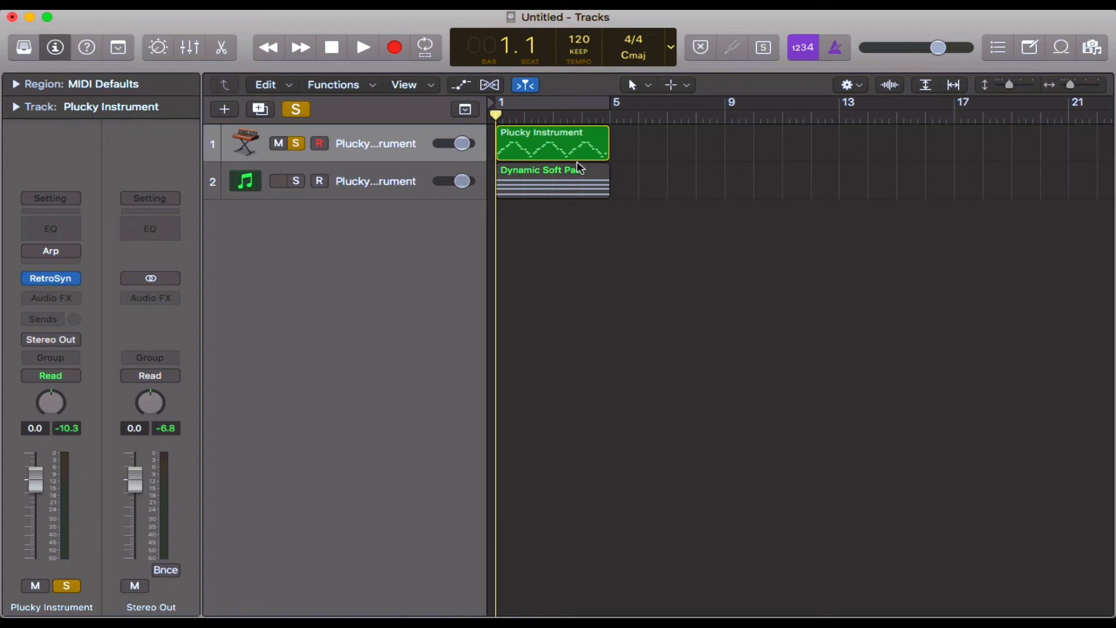
- Set the Arpeggiator's octave range to 4 on the External Instrument track and close its window
{"action": "left_click", "coordinate": [401, 188]}
{"action": "left_click", "coordinate": [51, 255]}
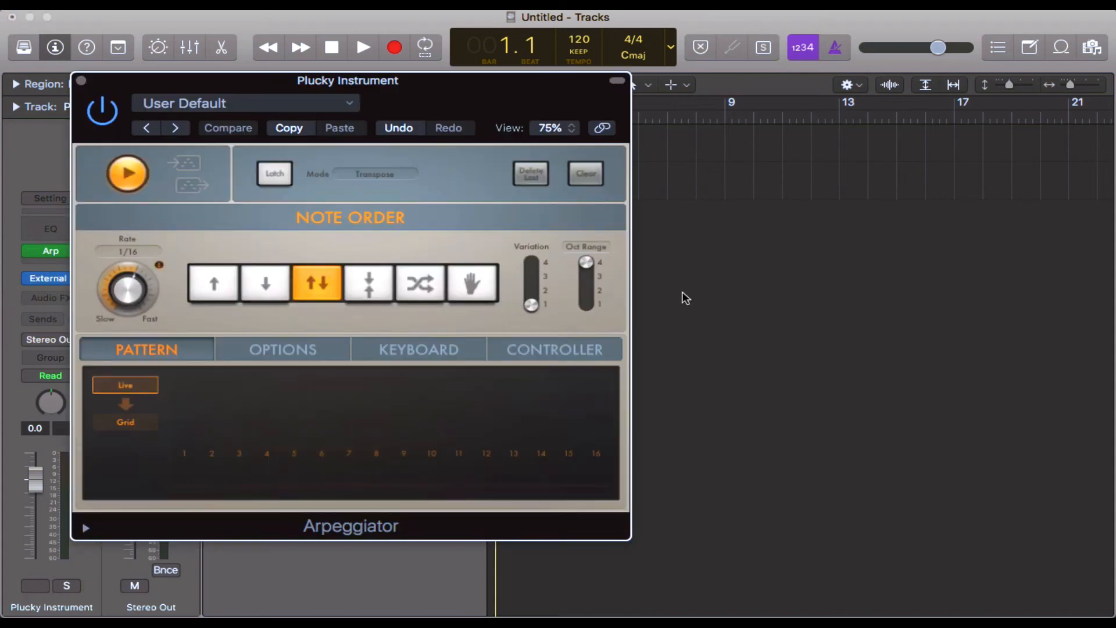
{"action": "left_click", "coordinate": [82, 80]}
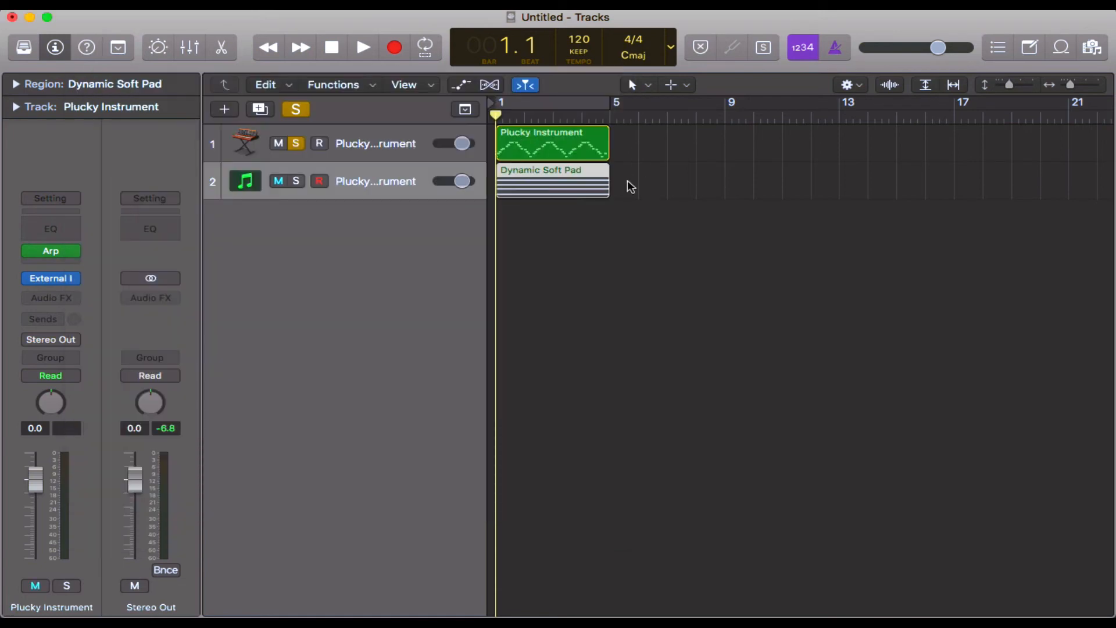
- Move the Dynamic Soft Pad region along its track so that it starts at bar 5
{"action": "left_click", "coordinate": [627, 179]}
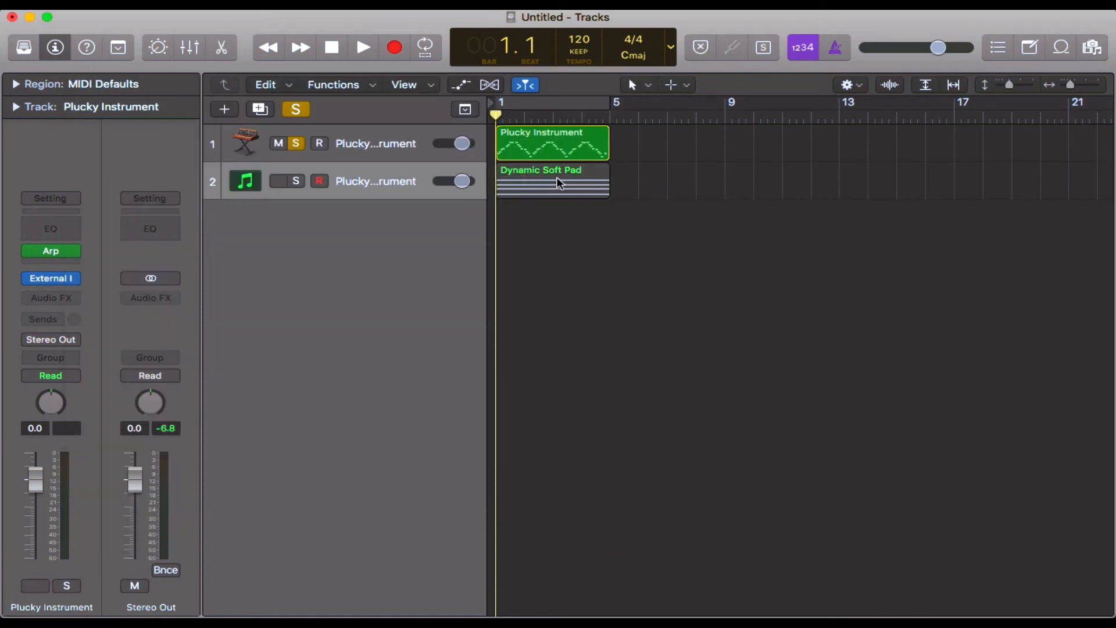
{"action": "left_click", "coordinate": [556, 177]}
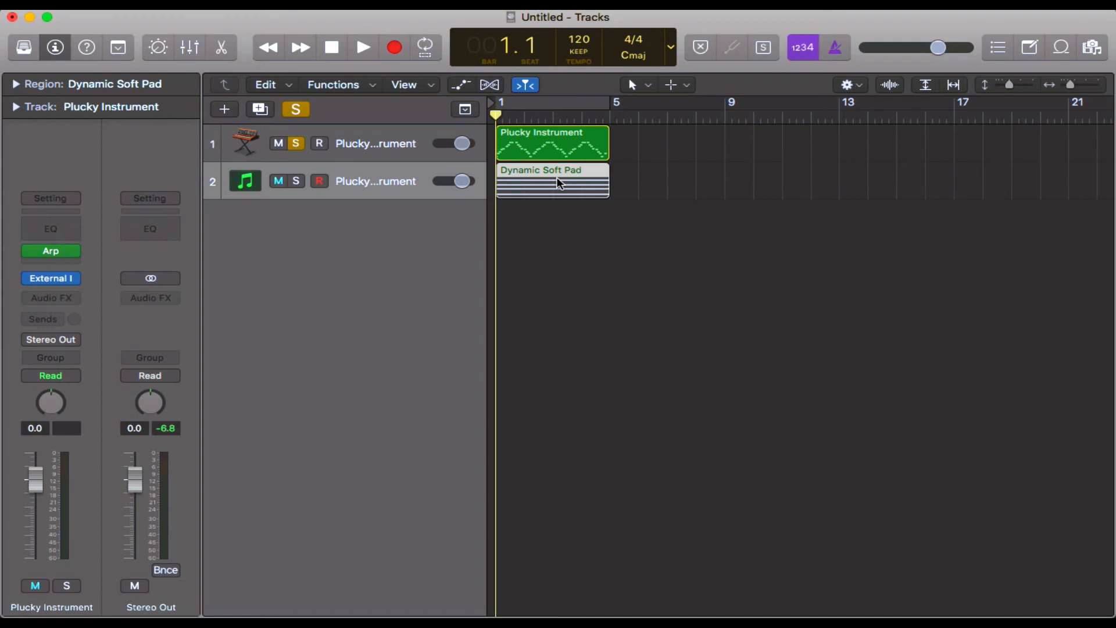
{"action": "left_click_drag", "start_coordinate": [556, 177], "coordinate": [674, 177]}
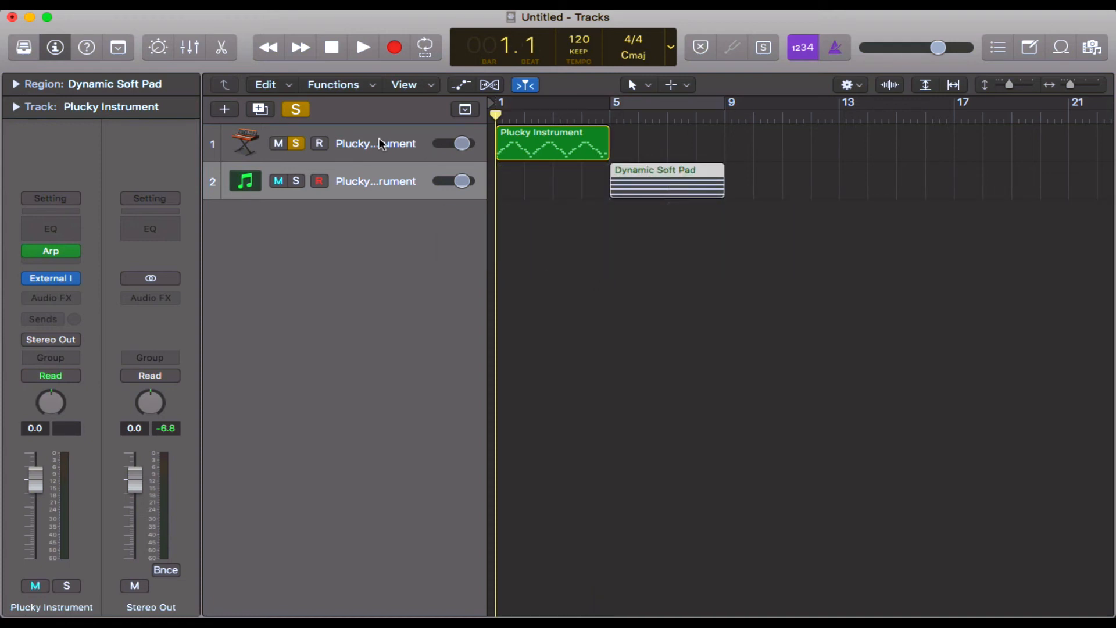
- Record-enable the first track, set the cycle range to the Dynamic Soft Pad region, and record the Arpeggiator's output across bars 5 to 9
{"action": "left_click", "coordinate": [320, 145]}
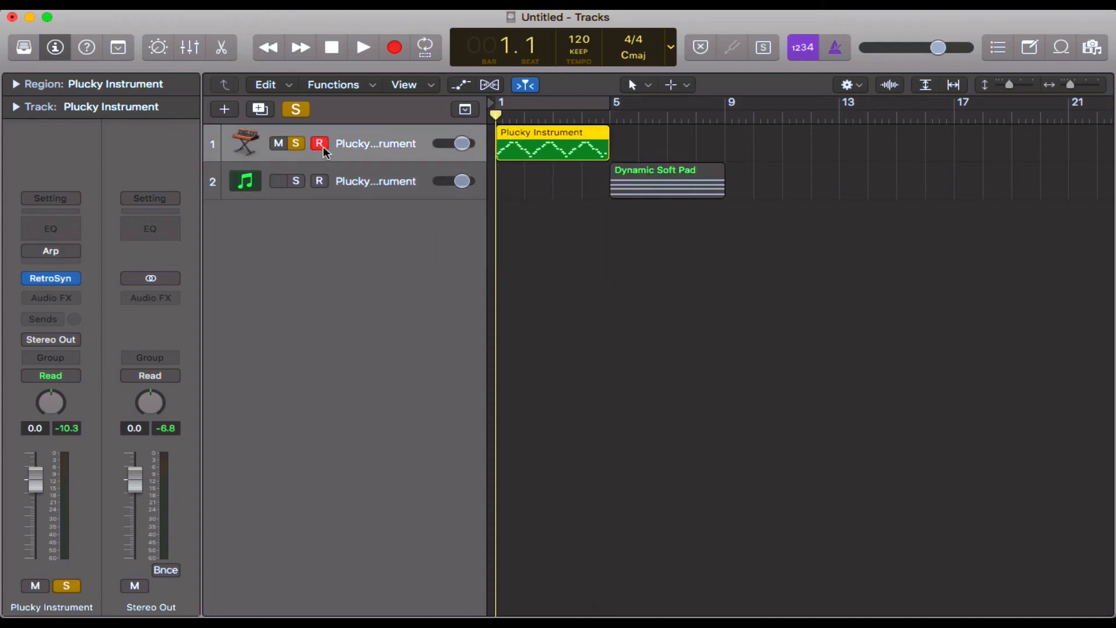
{"action": "left_click", "coordinate": [668, 183]}
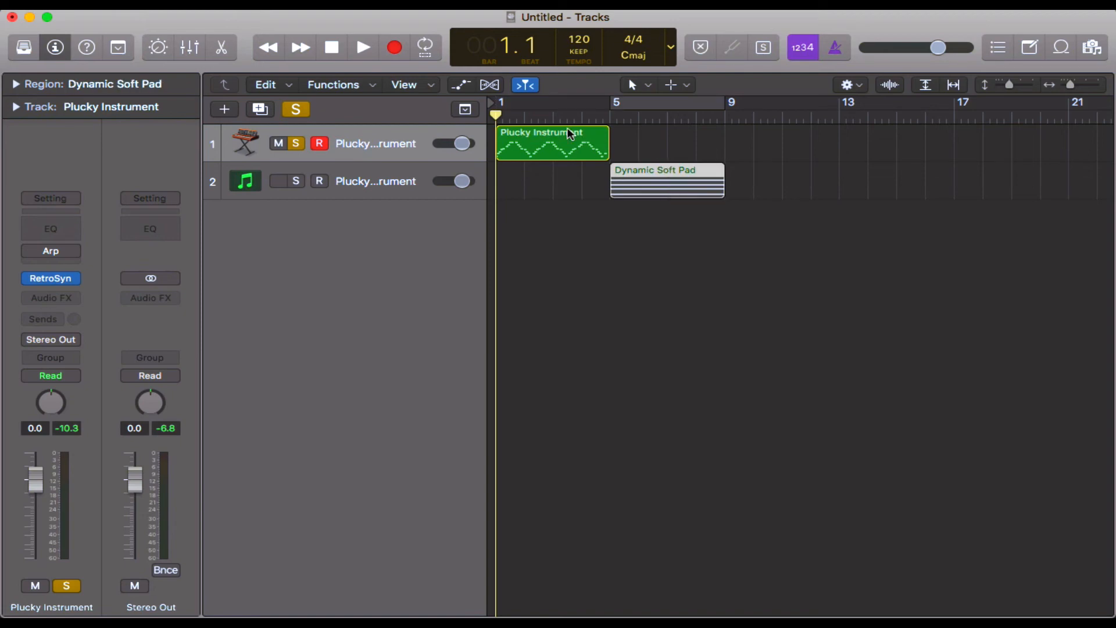
{"action": "key", "text": "super+u"}
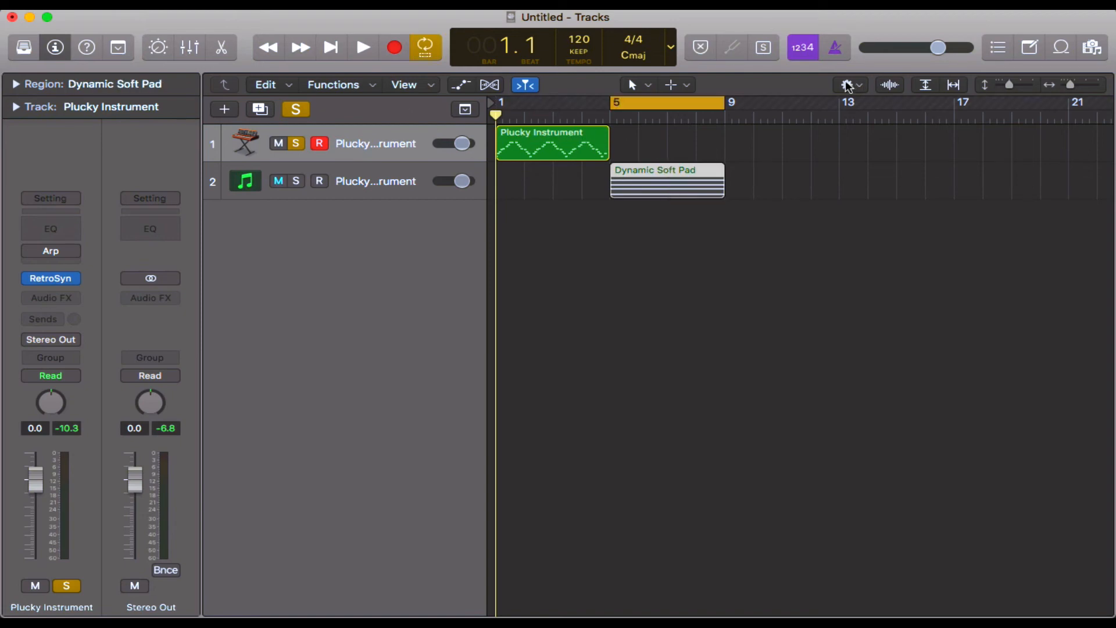
{"action": "key", "text": "r"}
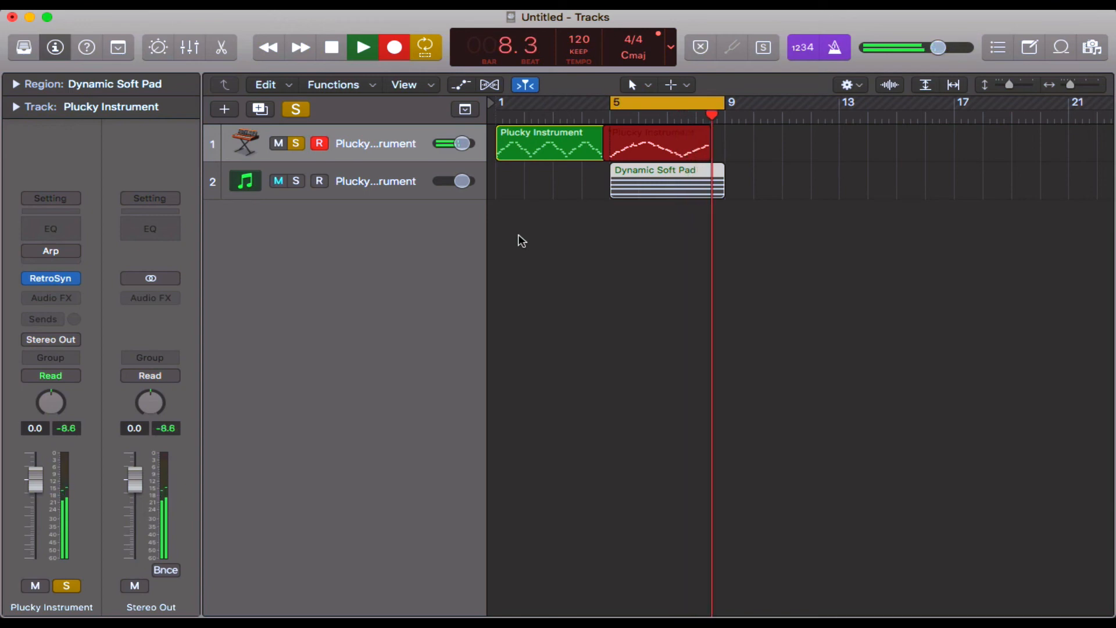
{"action": "key", "text": "space"}
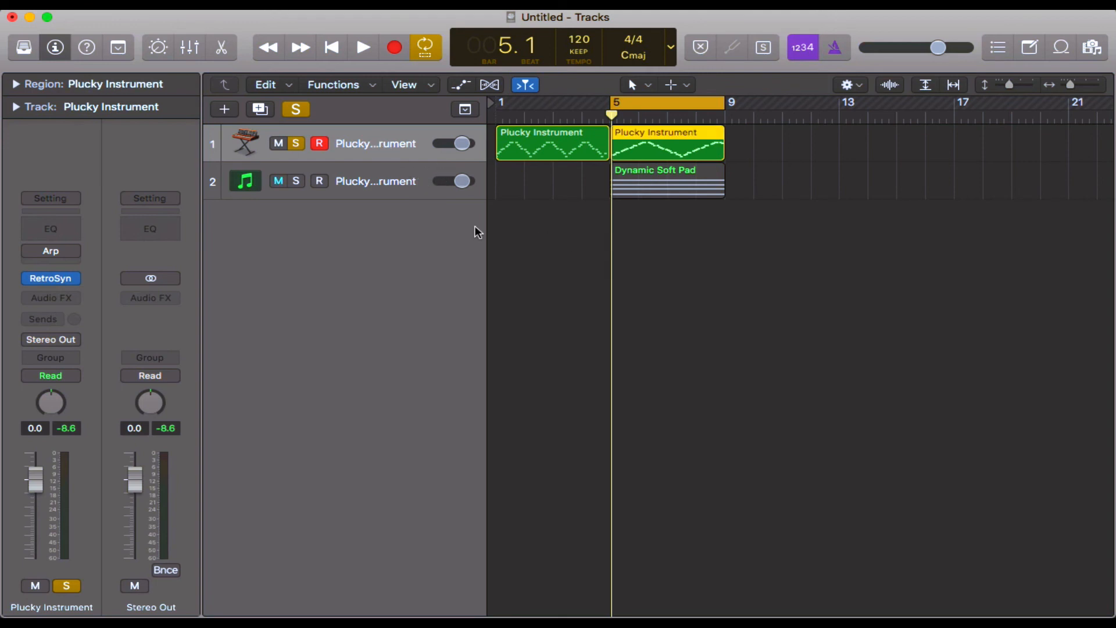
- Duplicate the first track and move the second recorded region onto the duplicate at bar 1, with the cycle range over bars 1 to 5
{"action": "key", "text": "super+d"}
{"action": "left_click_drag", "start_coordinate": [672, 144], "coordinate": [552, 187]}
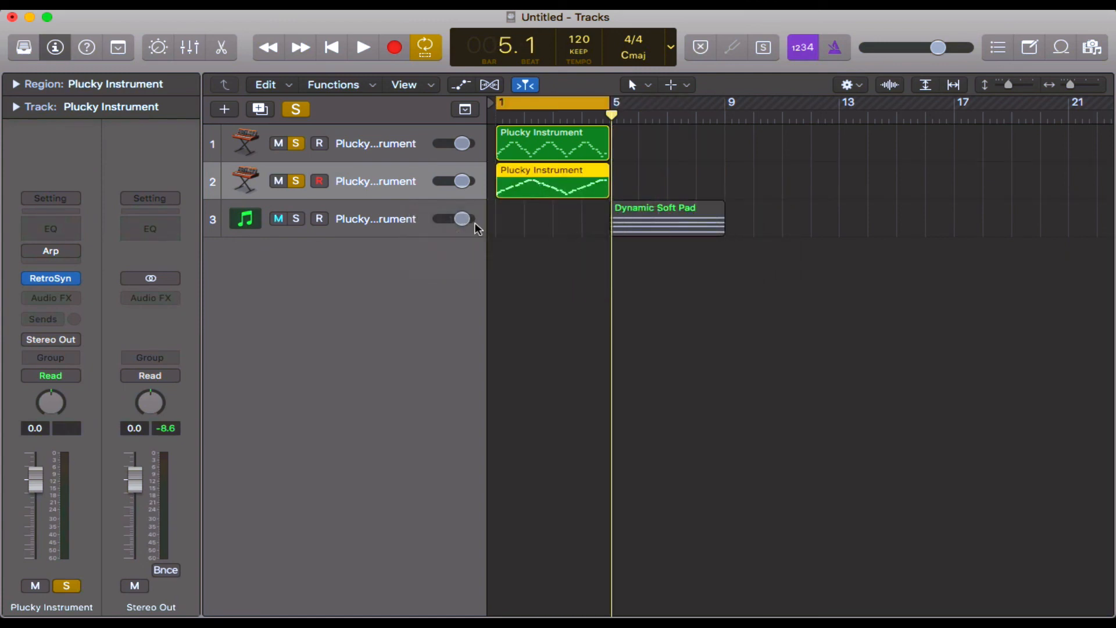
{"action": "key", "text": "Return"}
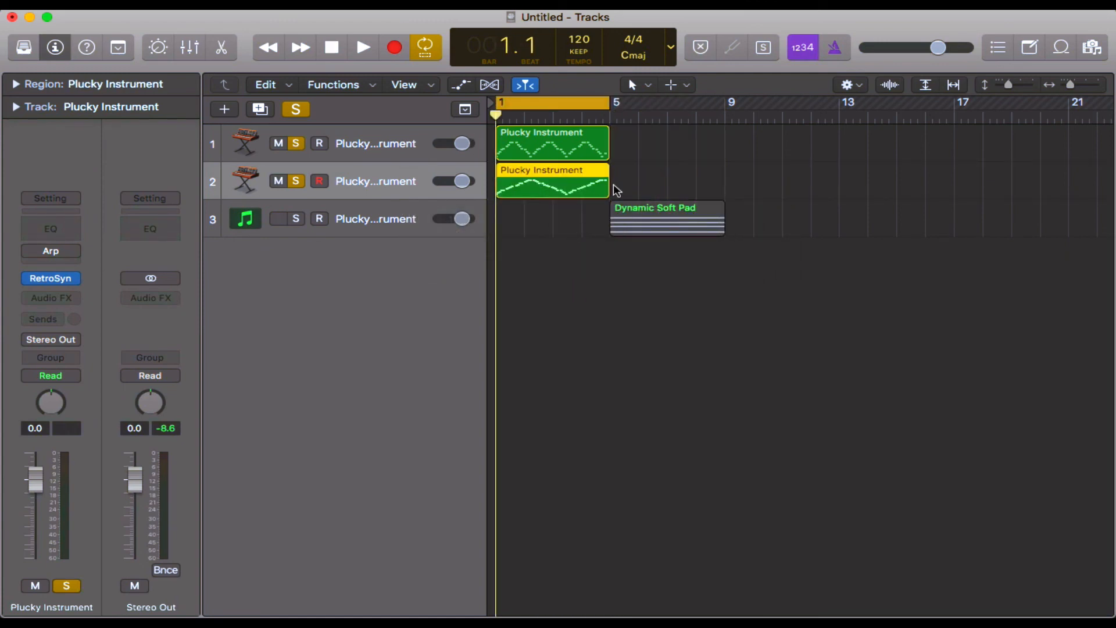
- Show both recorded Plucky Instrument regions together in the Piano Roll, with their full note range in view
{"action": "left_click", "coordinate": [535, 127], "text": "shift"}
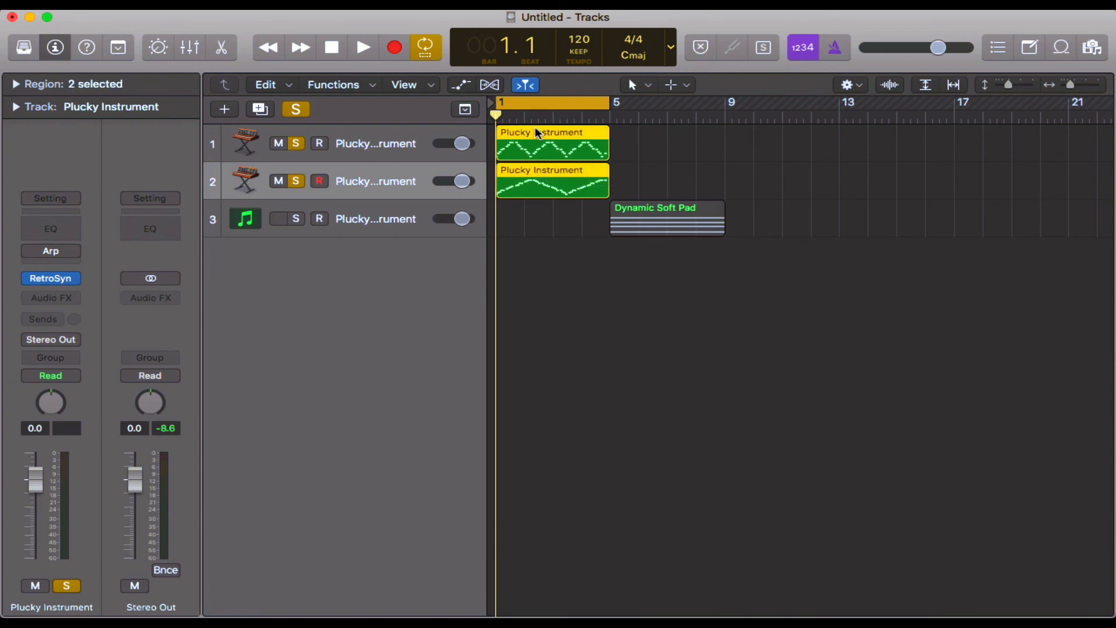
{"action": "double_click", "coordinate": [535, 127]}
{"action": "left_click_drag", "start_coordinate": [1012, 201], "coordinate": [1002, 200]}
{"action": "scroll", "coordinate": [684, 147], "scroll_direction": "down", "scroll_amount": 2}
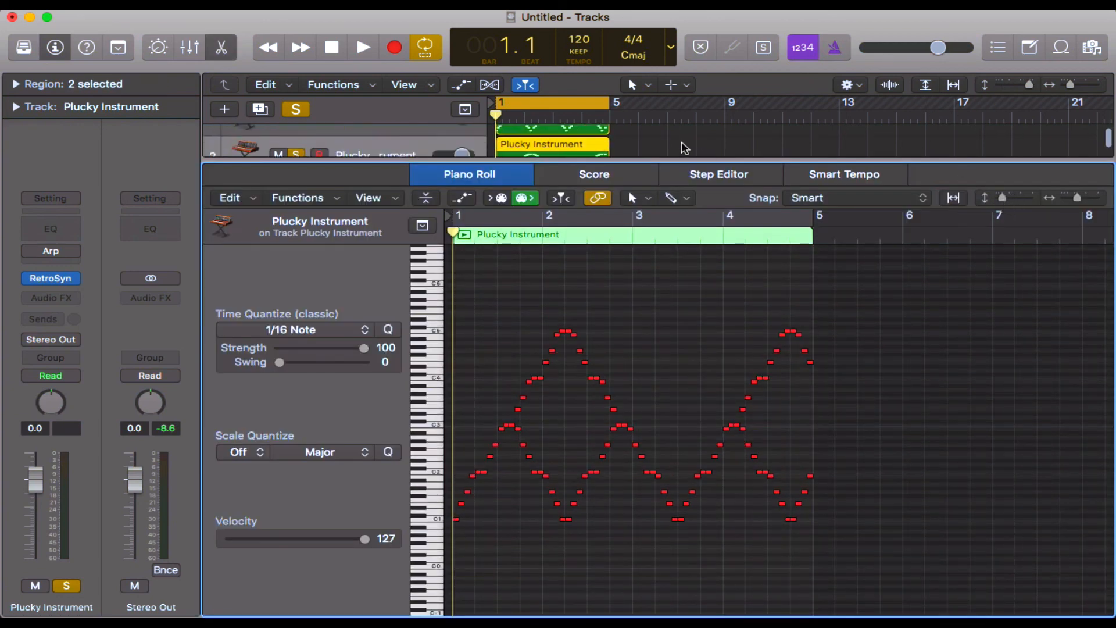
- Play both recorded regions together with the tracks area enlarged, and close the Piano Roll after stopping playback
{"action": "key", "text": "space"}
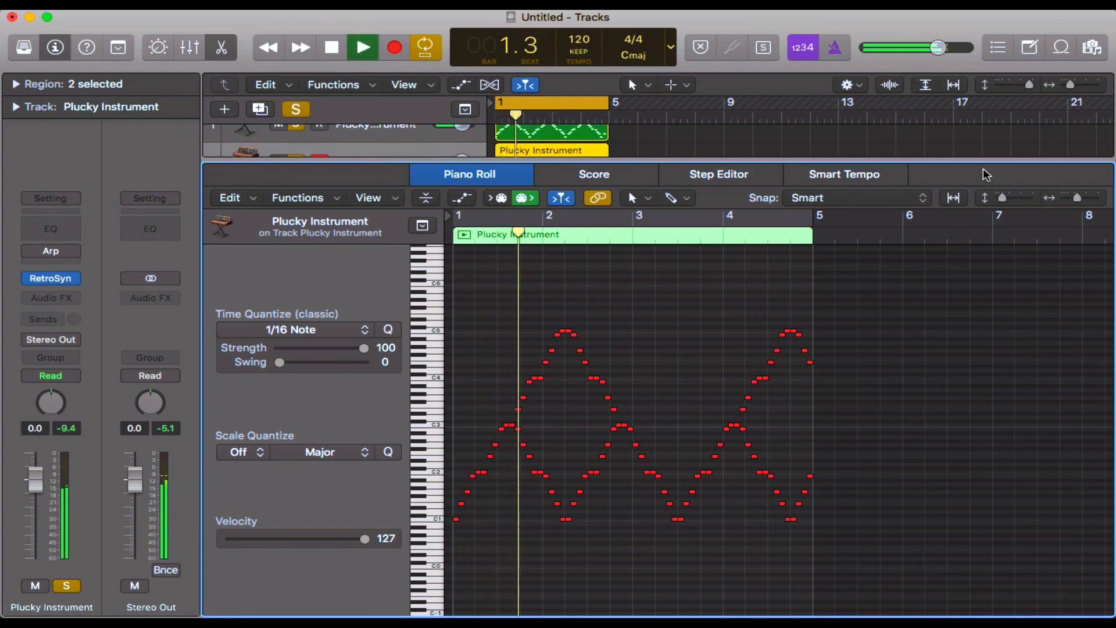
{"action": "left_click_drag", "start_coordinate": [982, 161], "coordinate": [983, 226]}
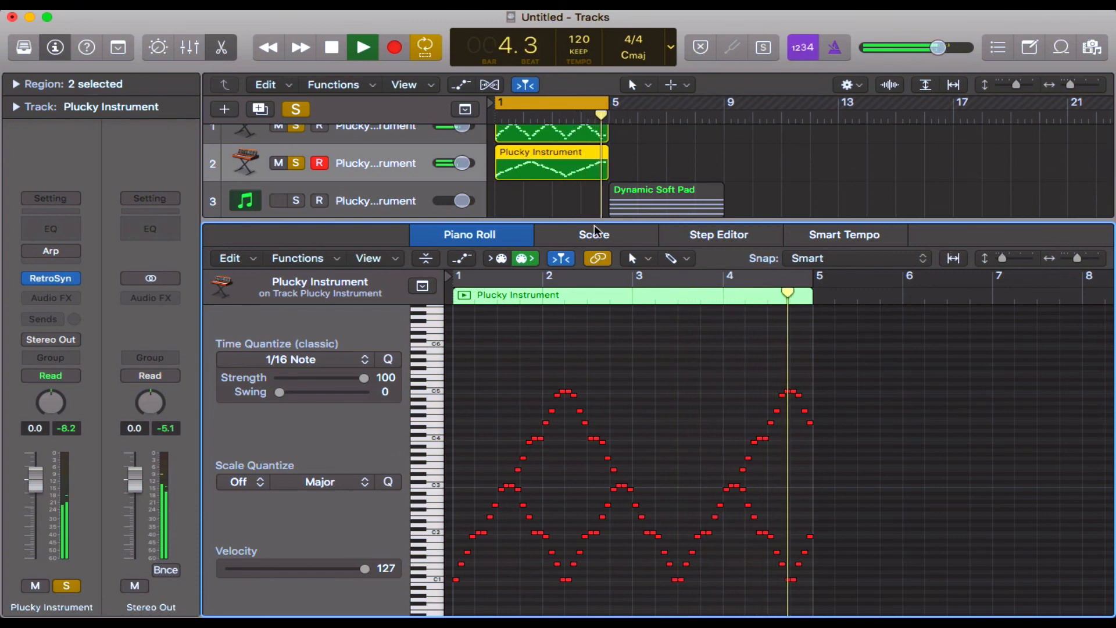
{"action": "key", "text": "space"}
{"action": "left_click", "coordinate": [695, 166]}
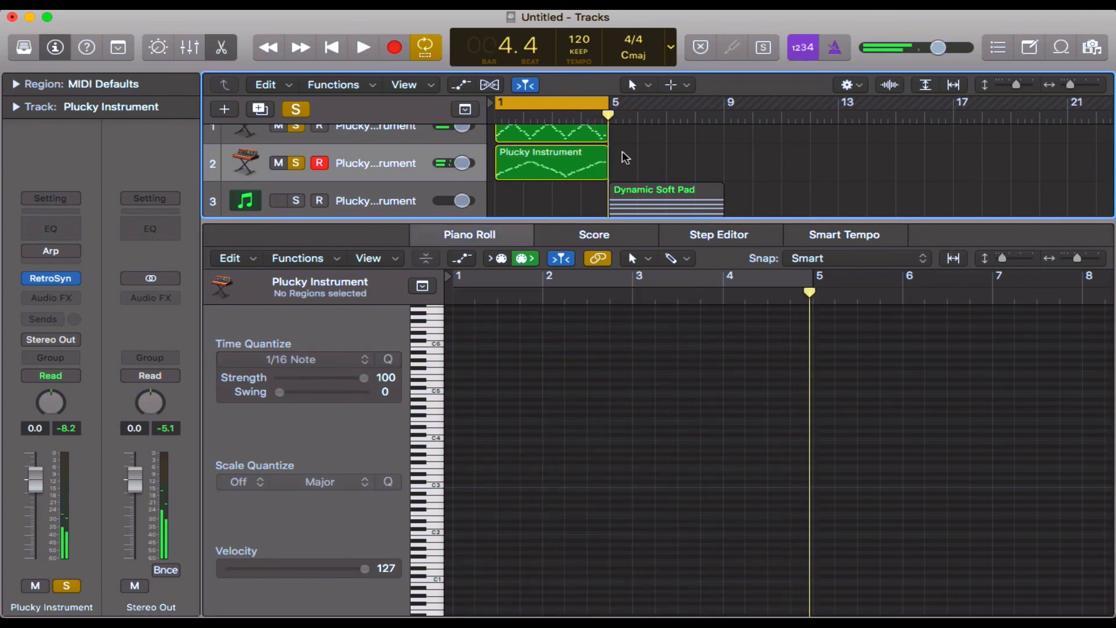
{"action": "key", "text": "e"}
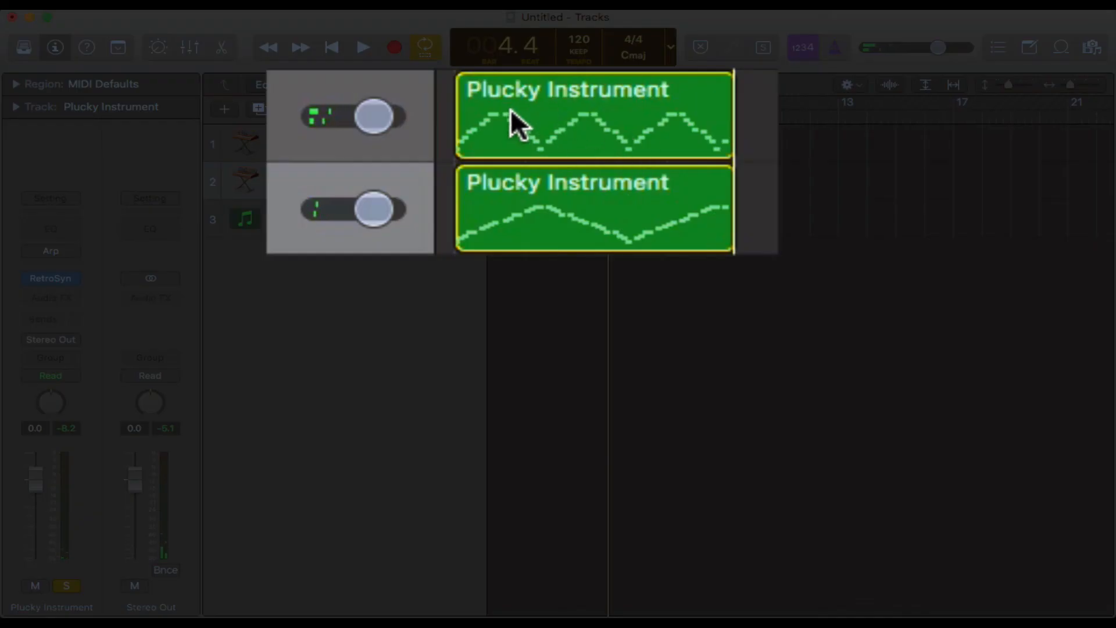